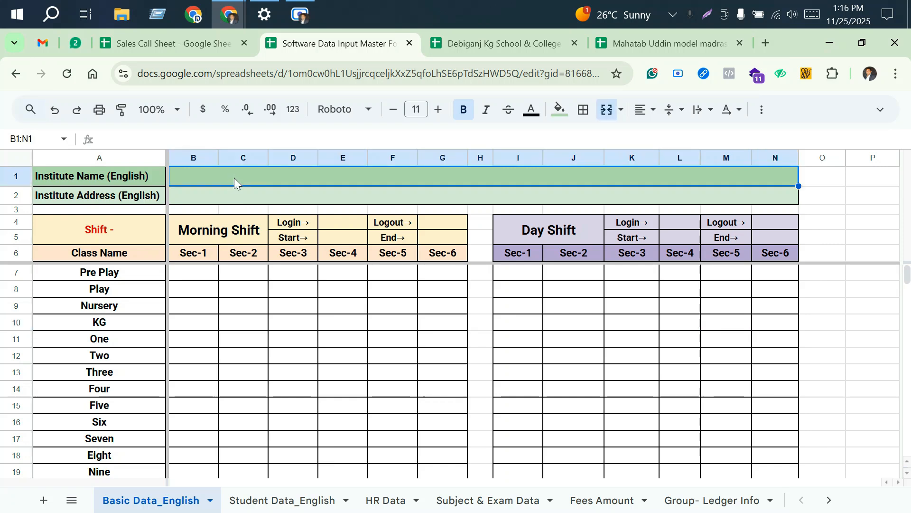
Step: Enter "Name" as the English institute name and "Address" as the English institute address
text(Name)
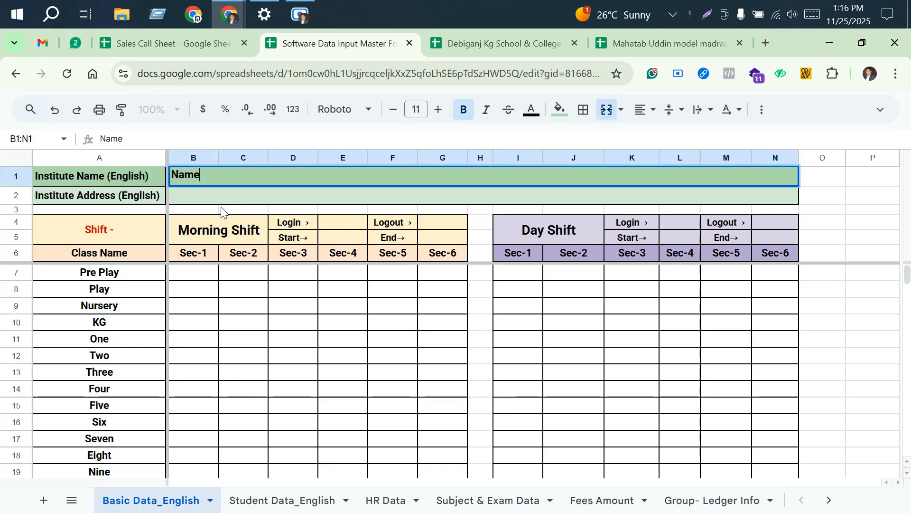
click(221, 193)
text(Address)
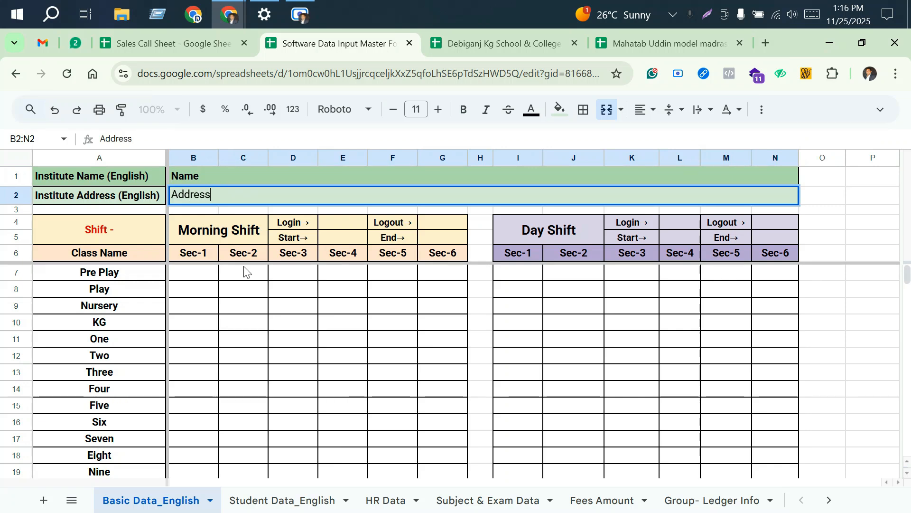
click(243, 305)
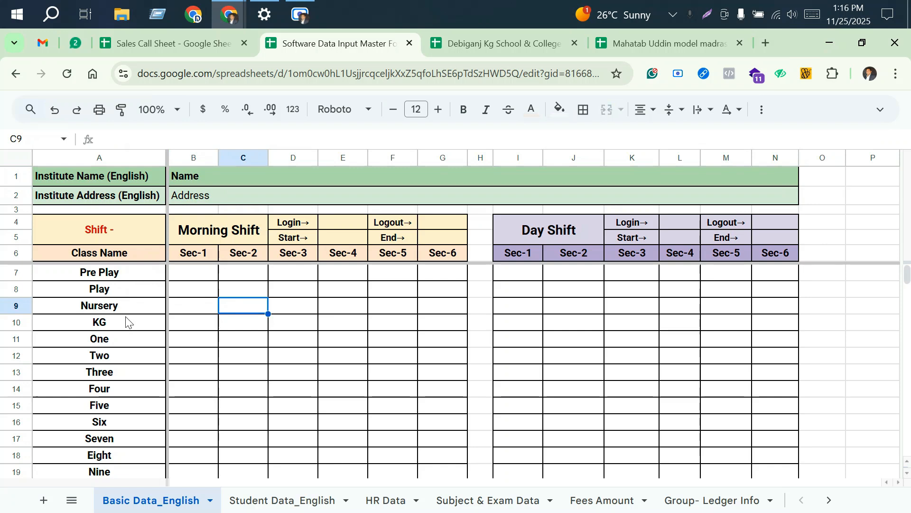
Step: Delete the Pre Play class row and select the class names from Play to Eight
click(18, 278)
right_click(17, 272)
click(95, 311)
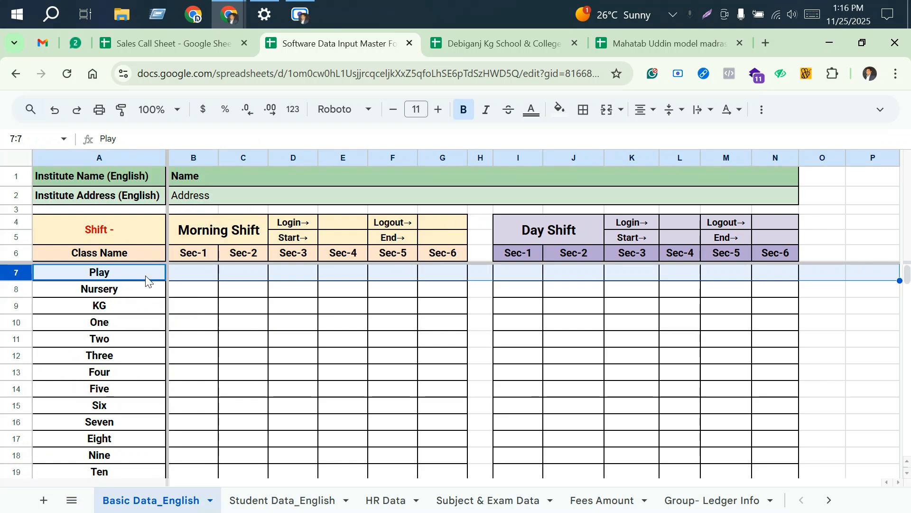
drag(125, 275, 129, 443)
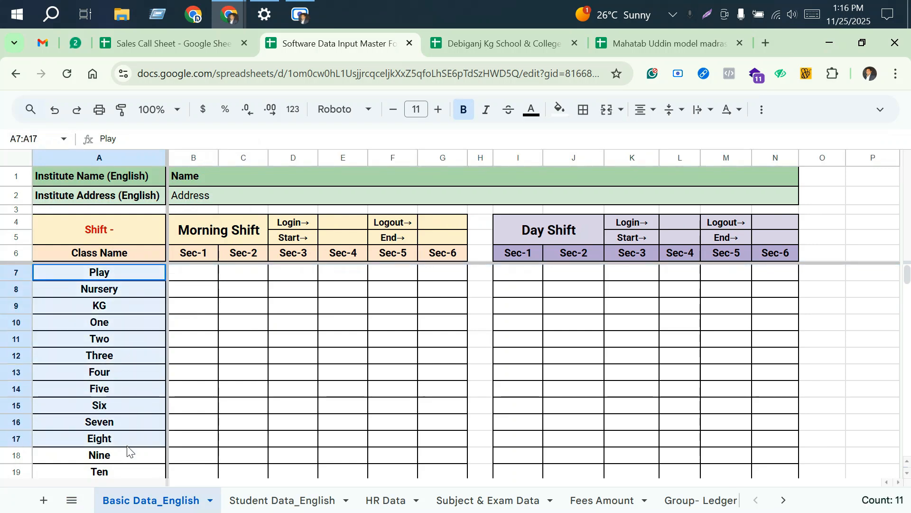
Step: Fill in the Play class's first two sections: A and B for the Morning Shift, C and D for the Day Shift
click(213, 275)
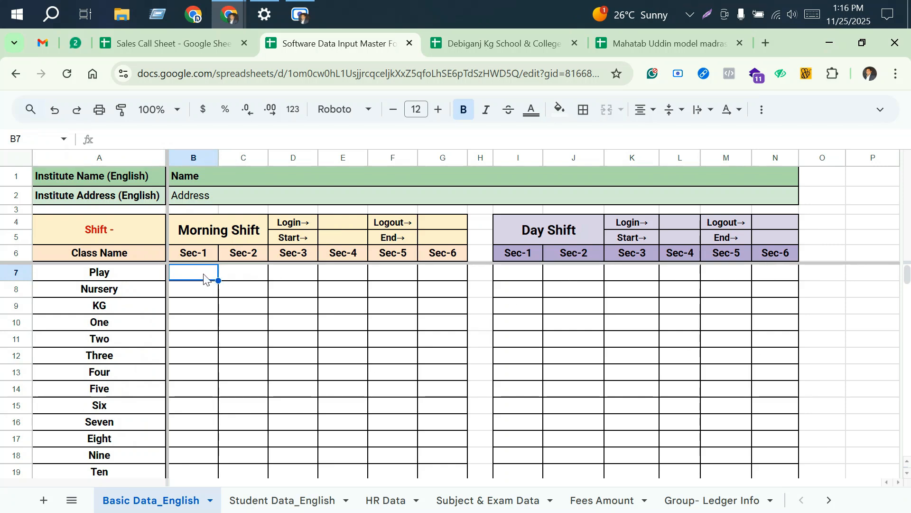
text(A)
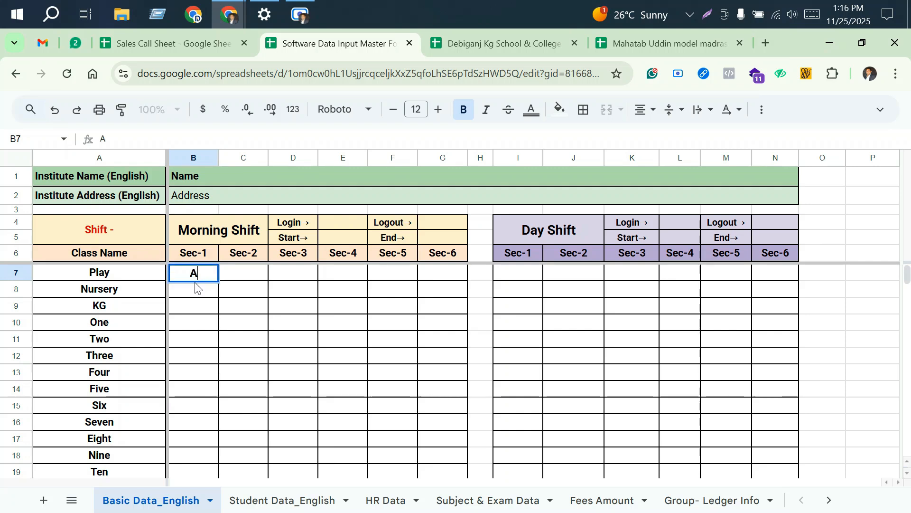
click(244, 273)
text(B)
click(522, 281)
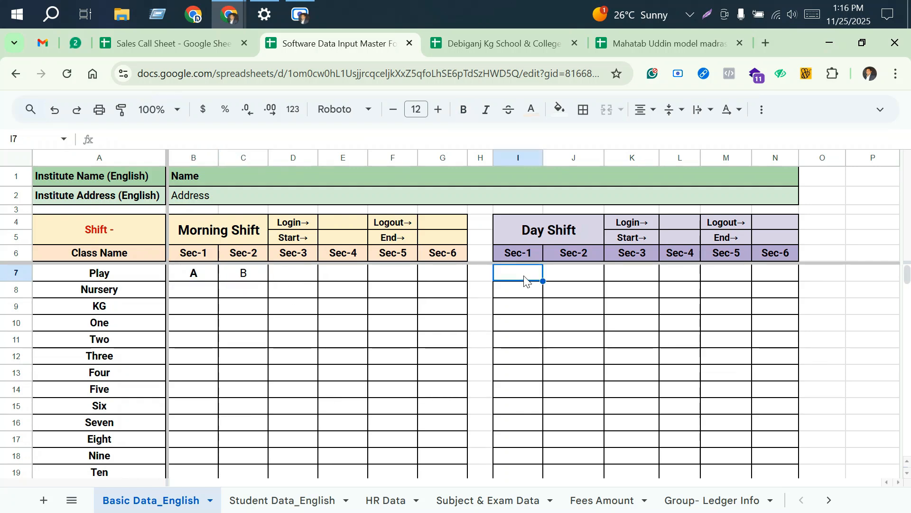
text(C)
click(561, 279)
text(D)
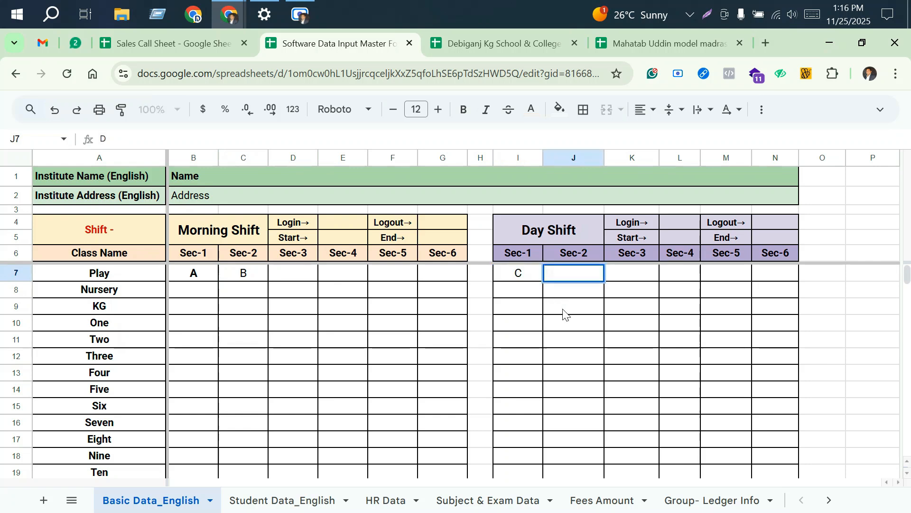
click(572, 306)
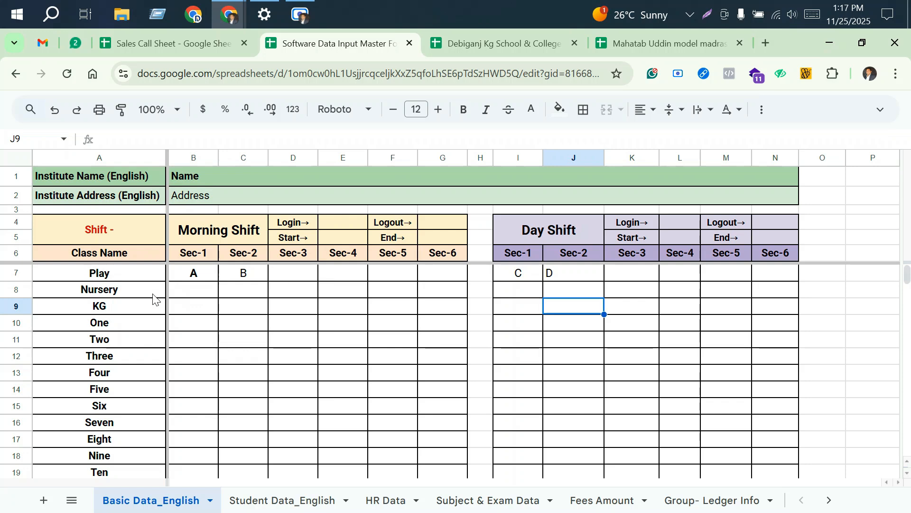
Step: Review Nursery's section cells for both shifts and the image, category, user role and group tables below the class list
drag(206, 294, 249, 296)
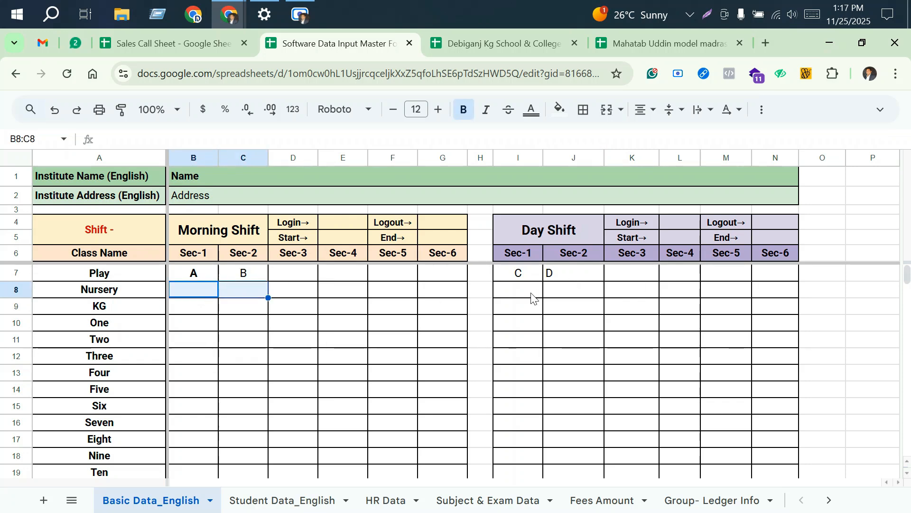
drag(533, 297, 549, 297)
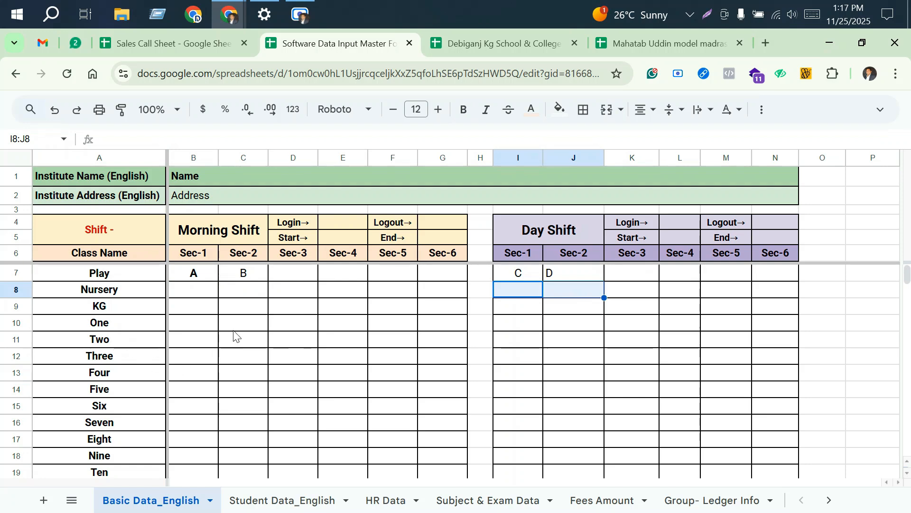
scroll(234, 336, down, 3)
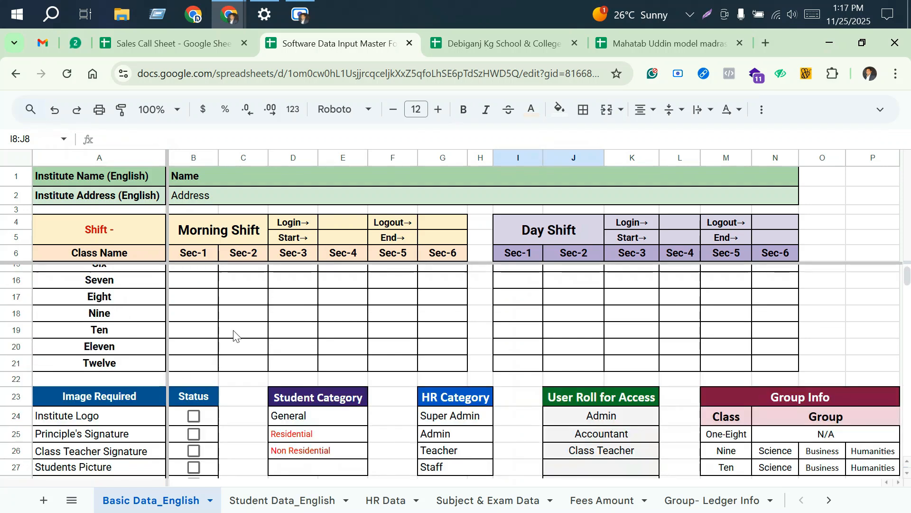
scroll(234, 336, down, 2)
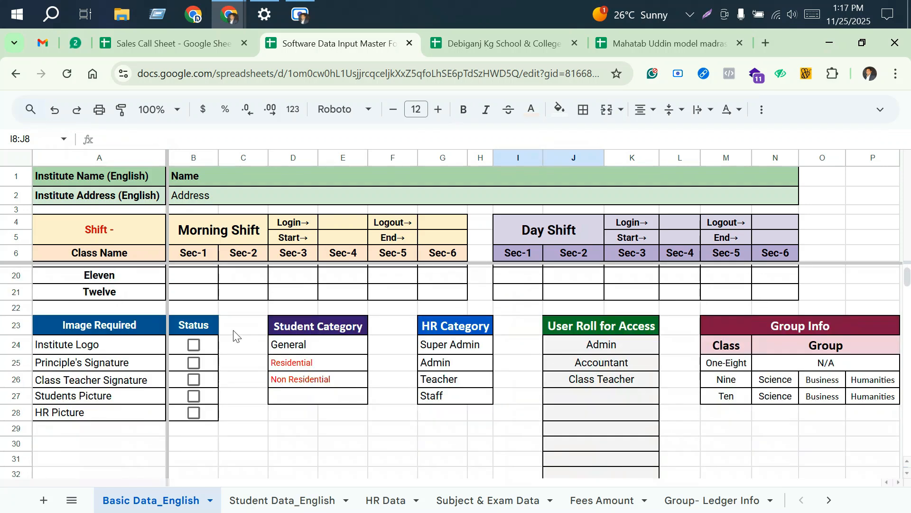
click(317, 364)
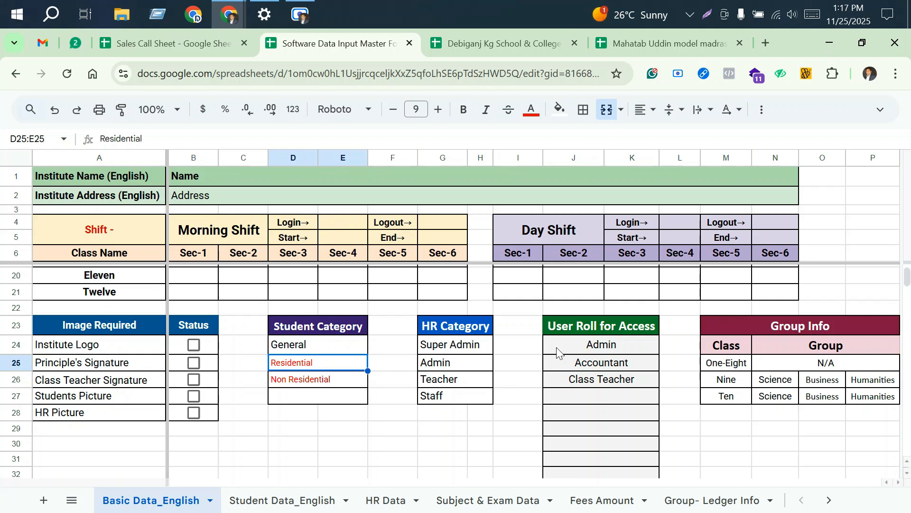
scroll(546, 355, up, 5)
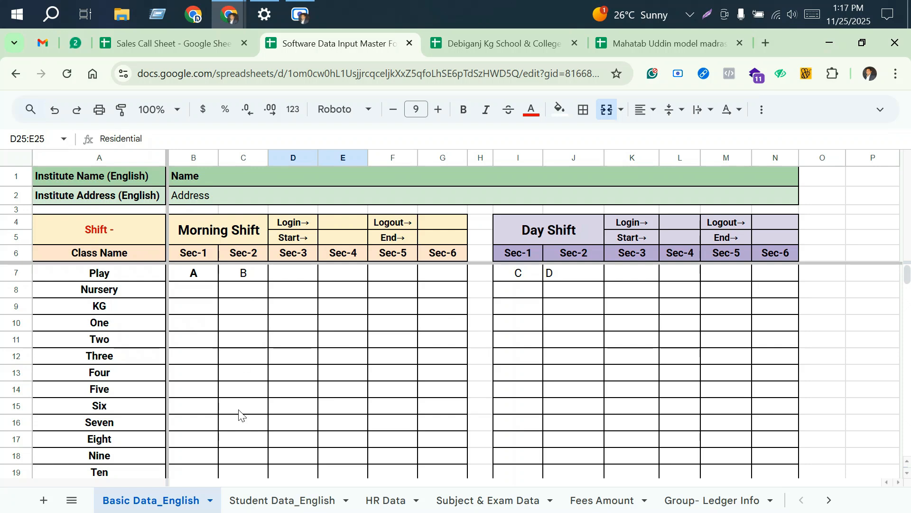
Step: On the Student Data_English sheet, enter Play for Class Name 1 and A for Section Name 1
click(280, 502)
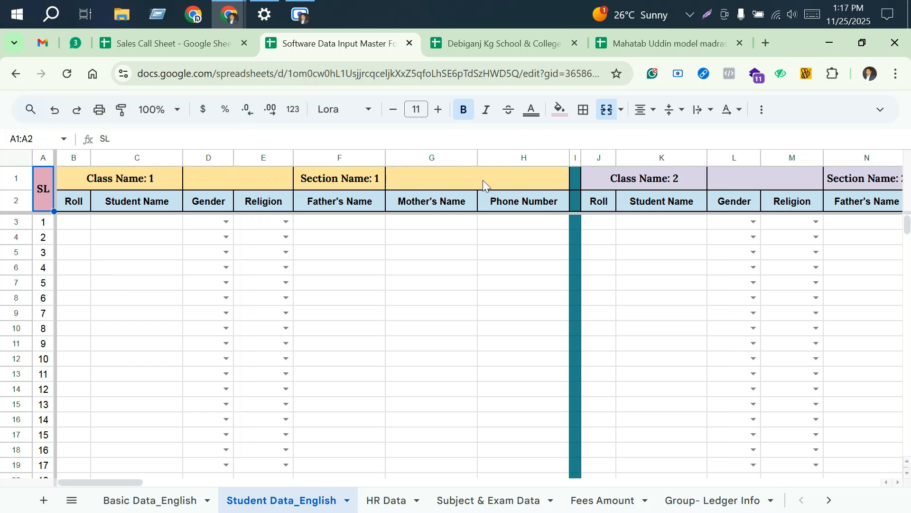
double_click(231, 180)
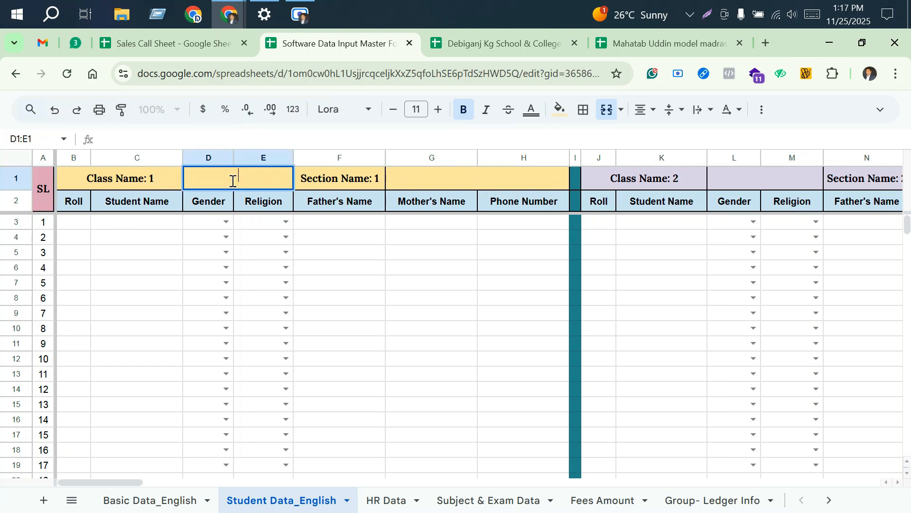
text(Play)
click(445, 172)
text(A)
click(433, 285)
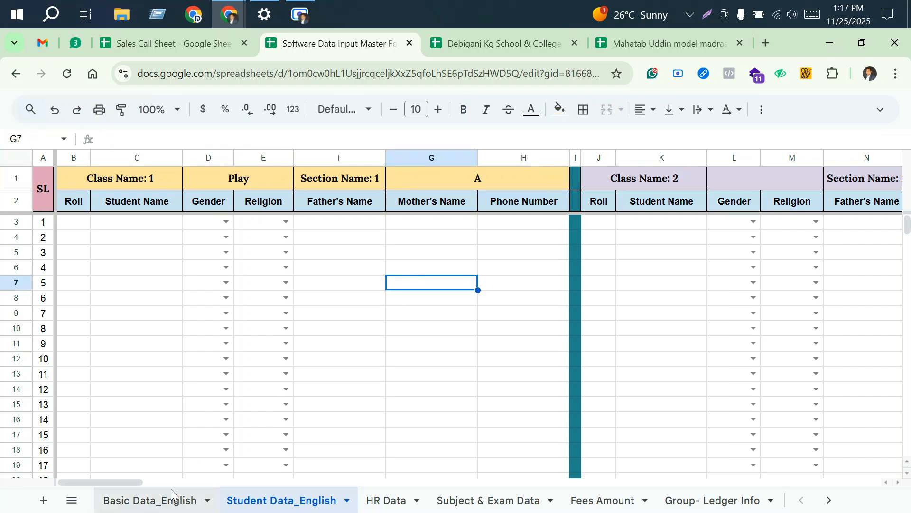
click(150, 500)
click(284, 499)
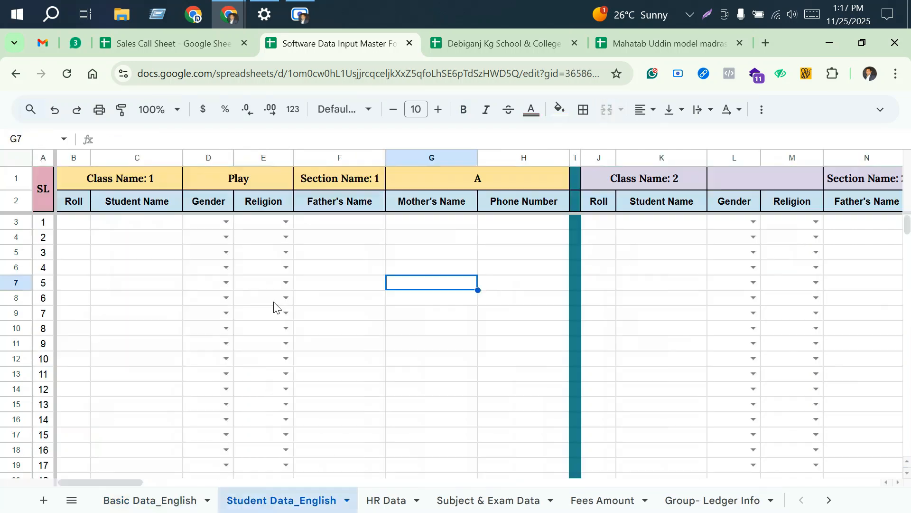
click(476, 182)
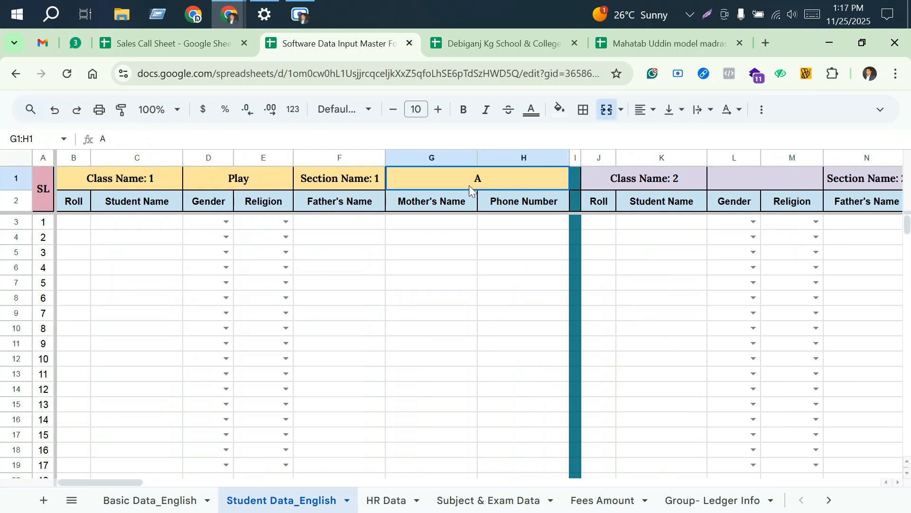
Step: Enter roll 1 and a sample phone number in the first Play section A student row, viewing the gender and religion options
click(80, 224)
text(1)
click(131, 225)
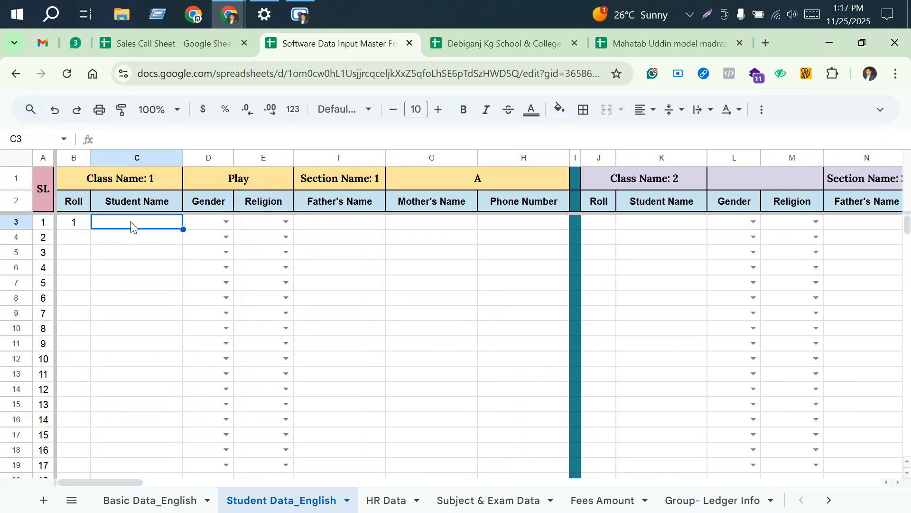
click(225, 222)
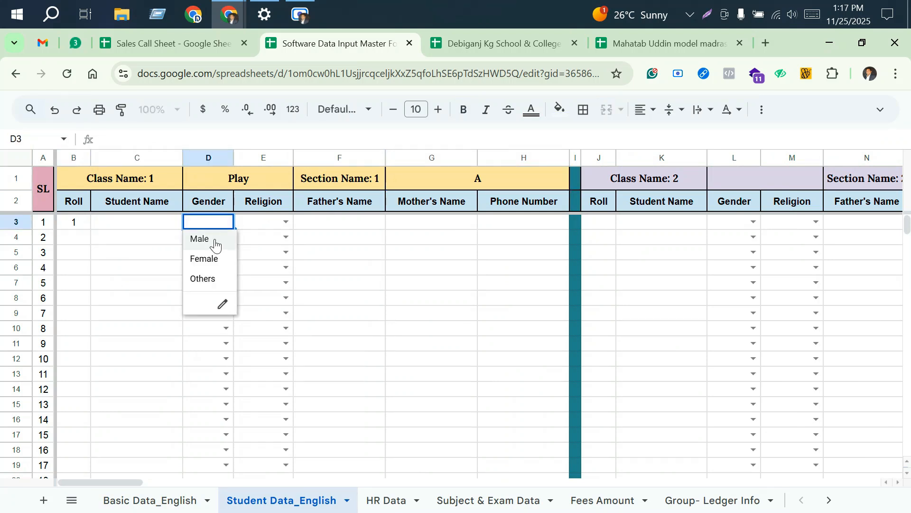
click(284, 221)
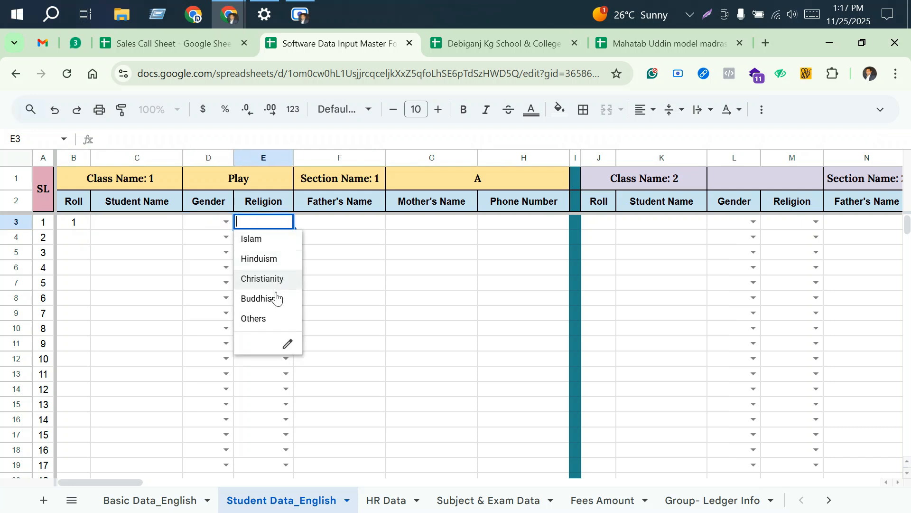
click(339, 227)
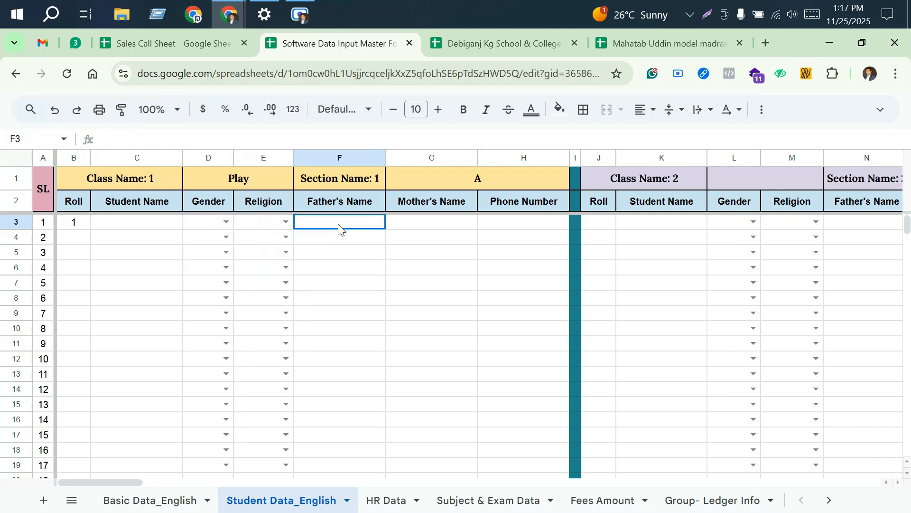
click(418, 226)
click(528, 226)
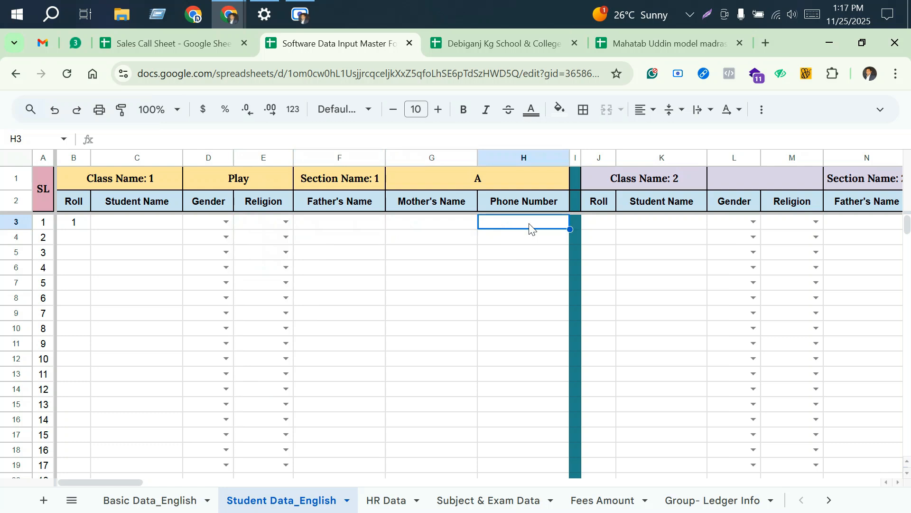
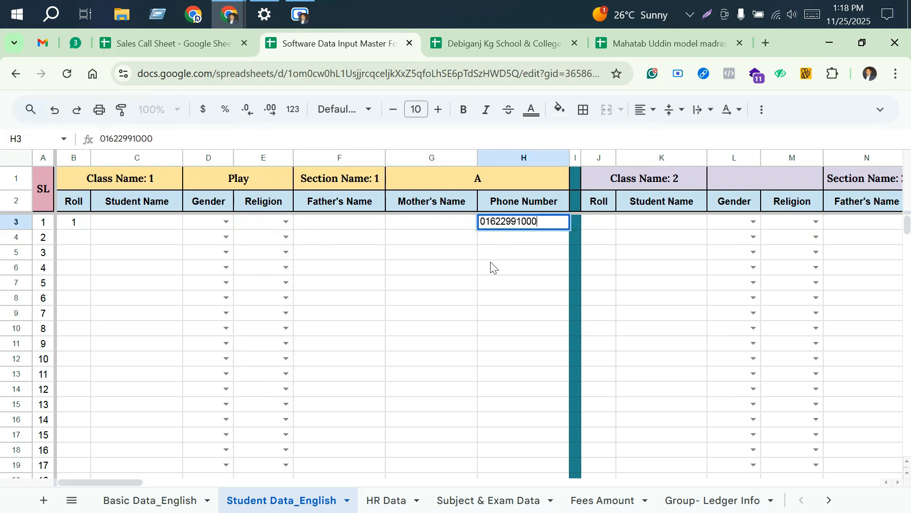
click(515, 259)
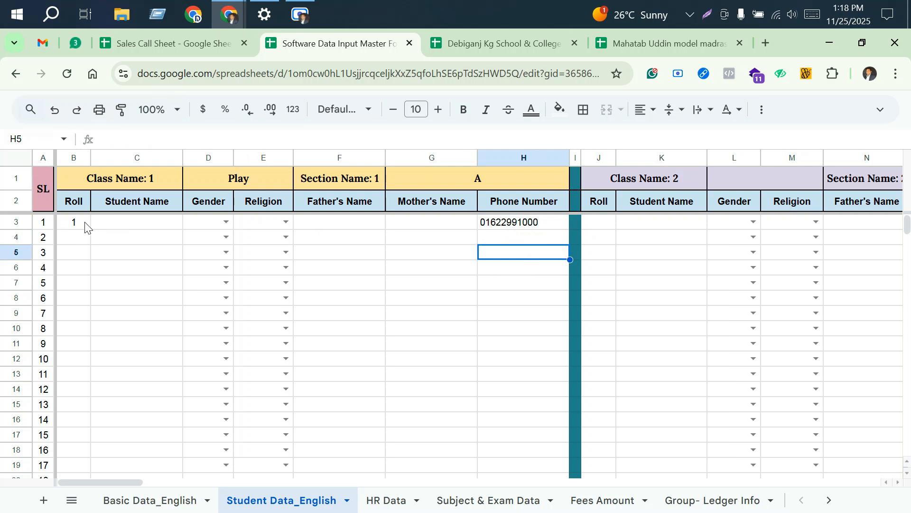
Step: Clear the sample entries from the first student row, from Roll through Phone Number
drag(73, 223, 490, 229)
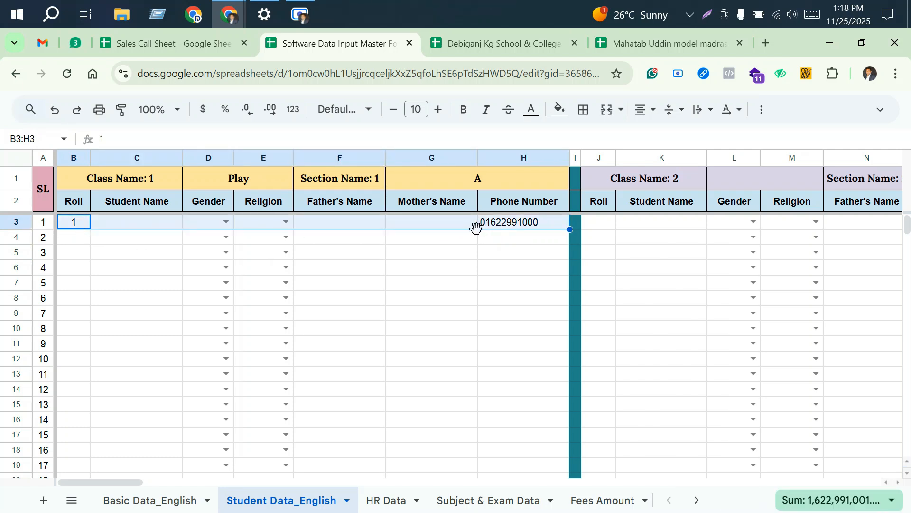
key(Delete)
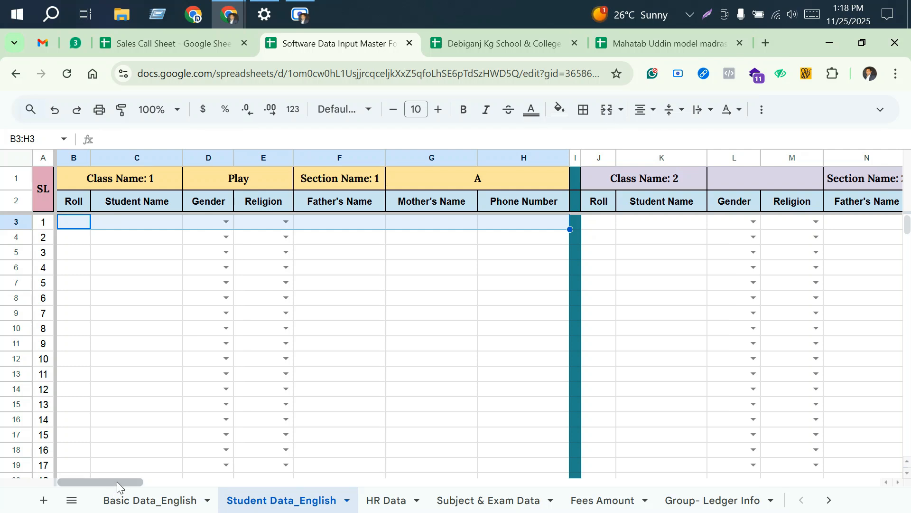
Step: Enter Play for Class Name 2 and B for Section Name 2, and select that block's first Roll cell
drag(117, 481, 172, 466)
click(274, 183)
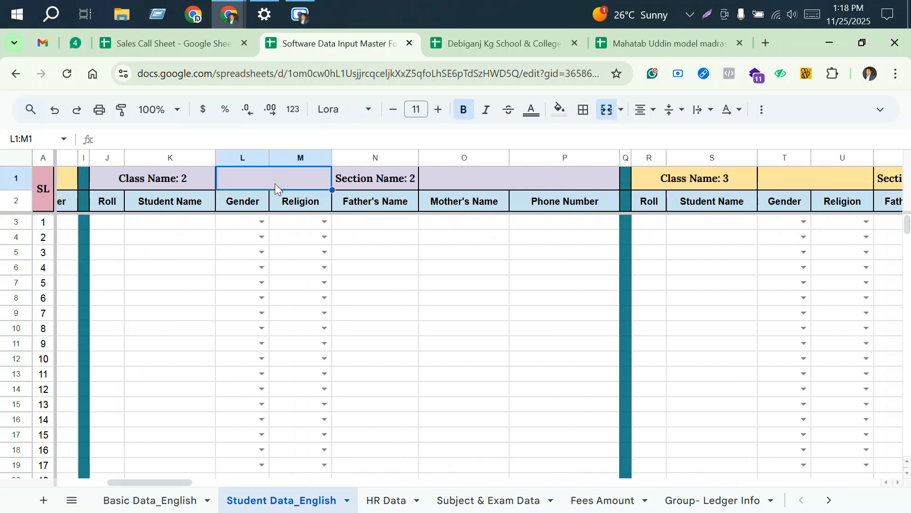
text(Play)
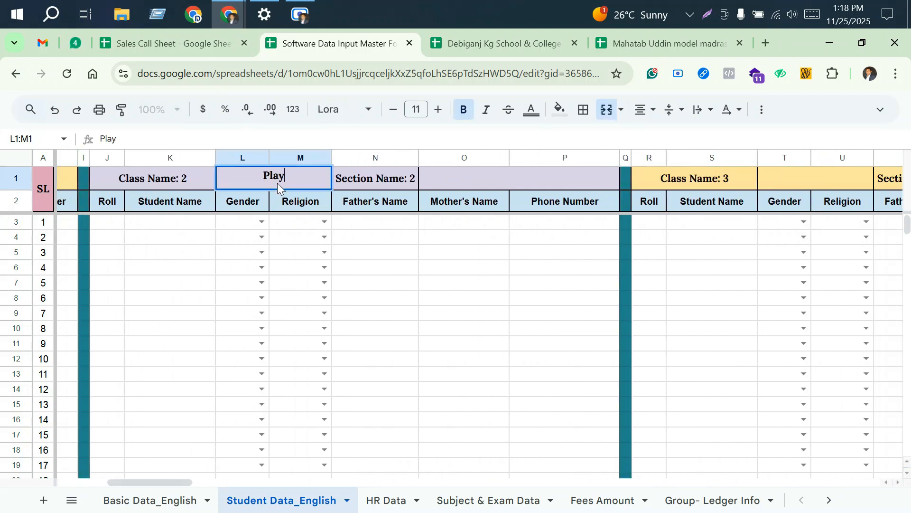
click(504, 176)
text(B)
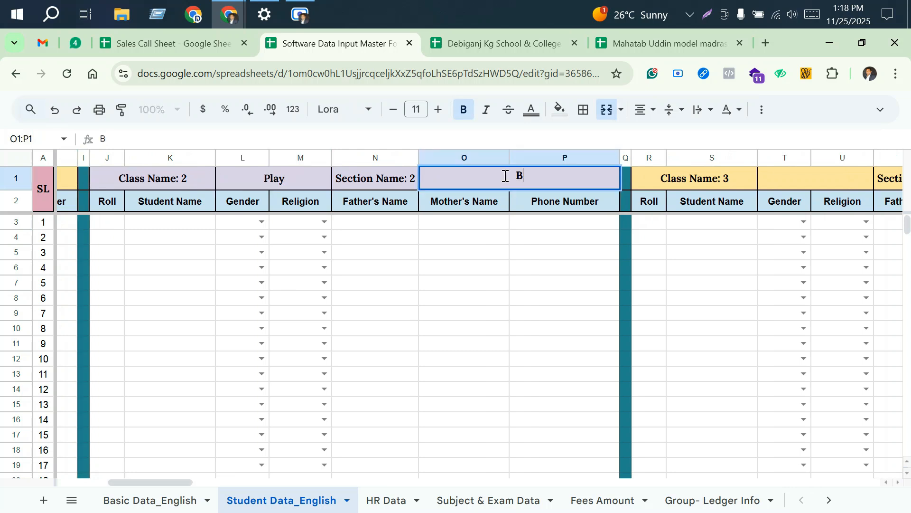
click(507, 257)
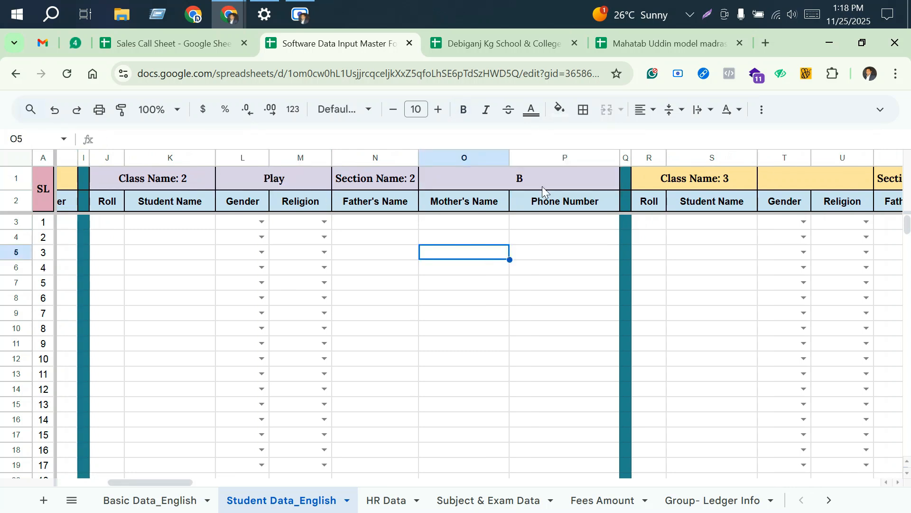
click(108, 223)
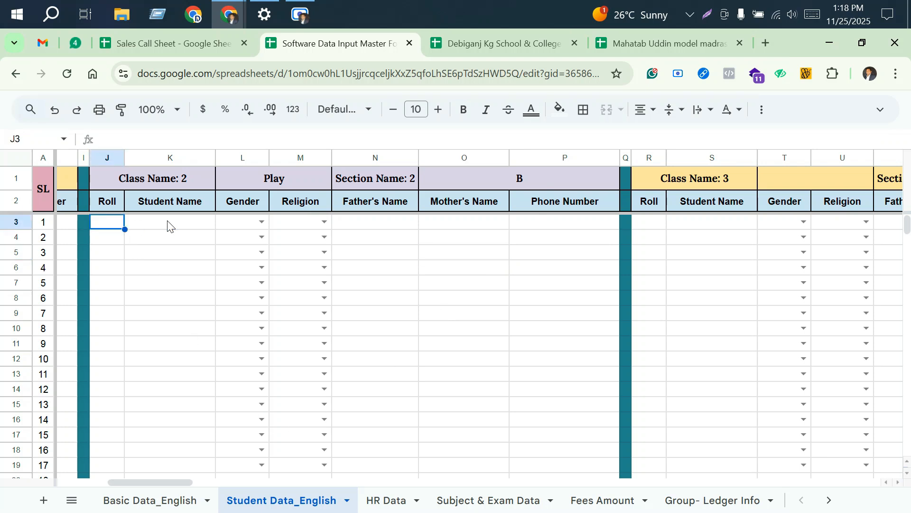
Step: Review the Play section B block's Student Name and Phone Number cells, and the blank Class Name 3 and Section Name 3 cells
click(169, 224)
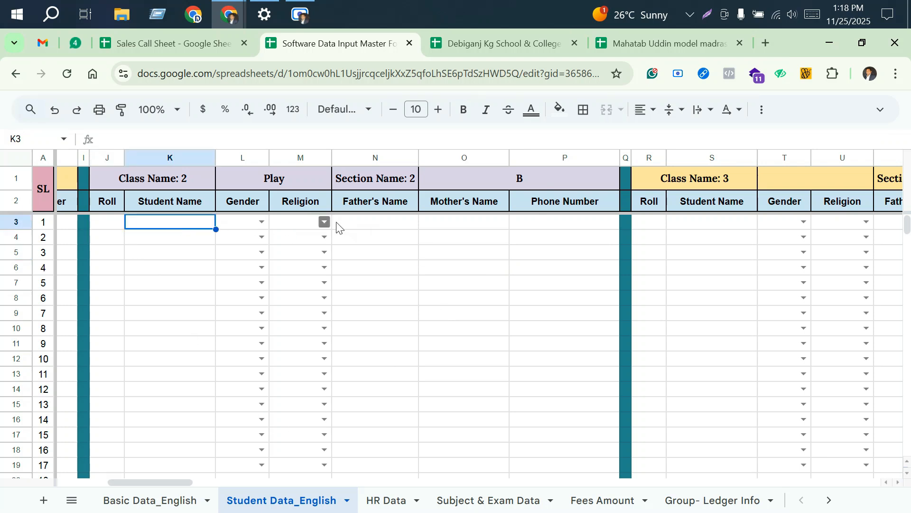
click(565, 223)
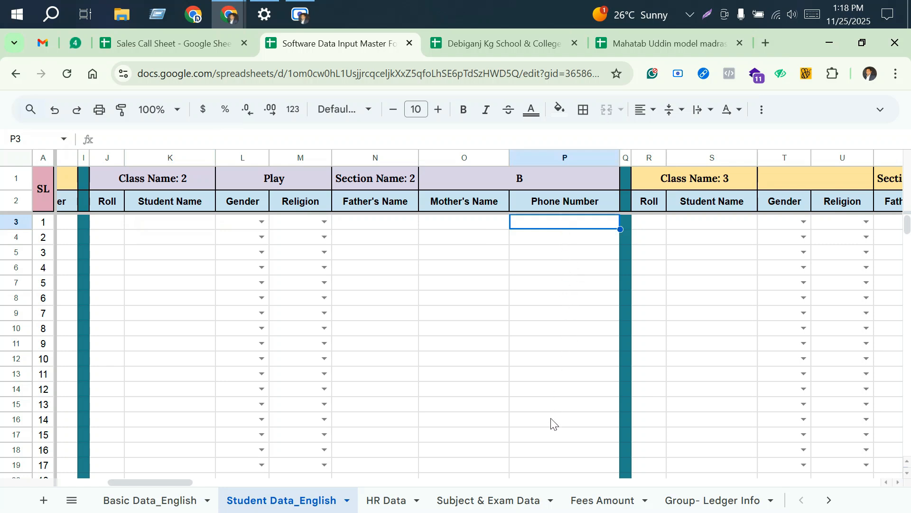
drag(168, 481, 213, 480)
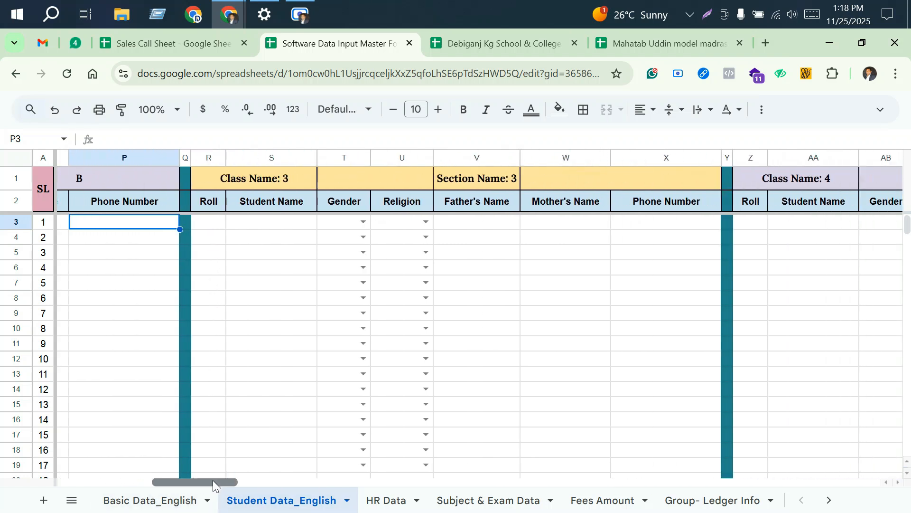
click(360, 178)
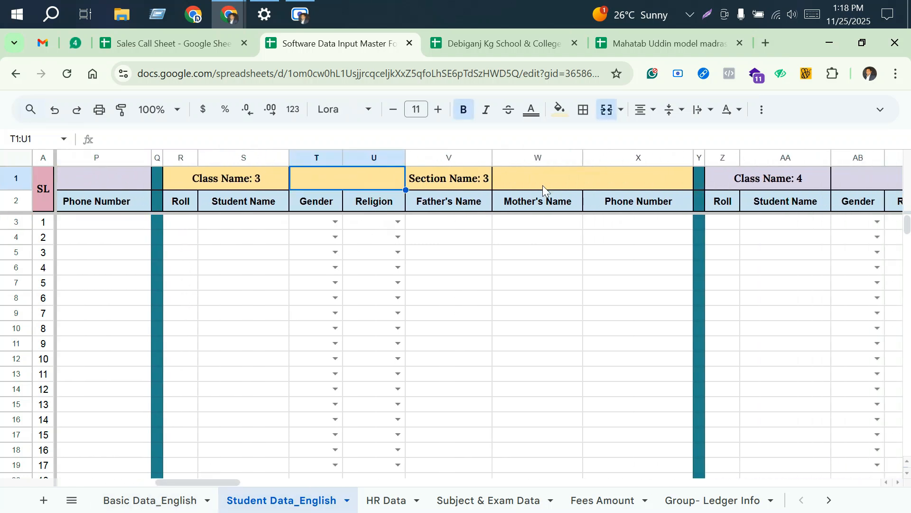
click(544, 184)
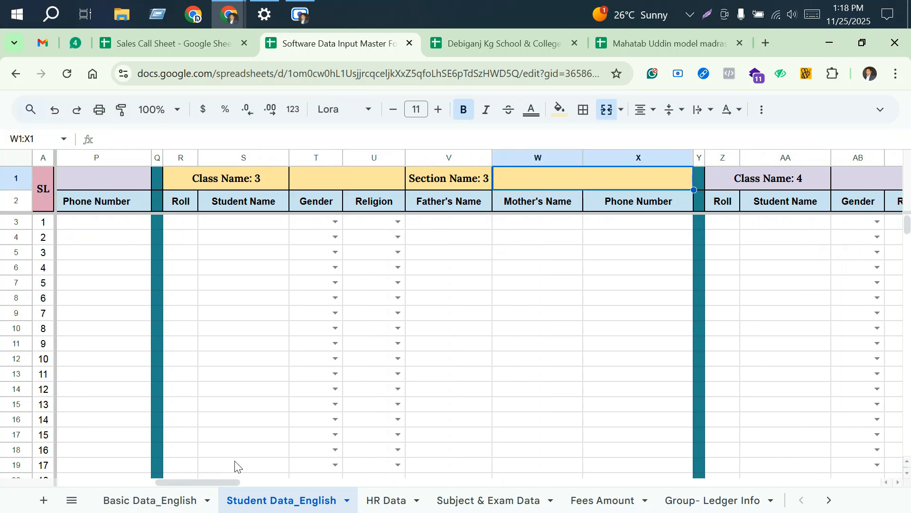
mouse_move(213, 483)
mouse_down()
mouse_move(315, 483)
mouse_move(198, 483)
mouse_up()
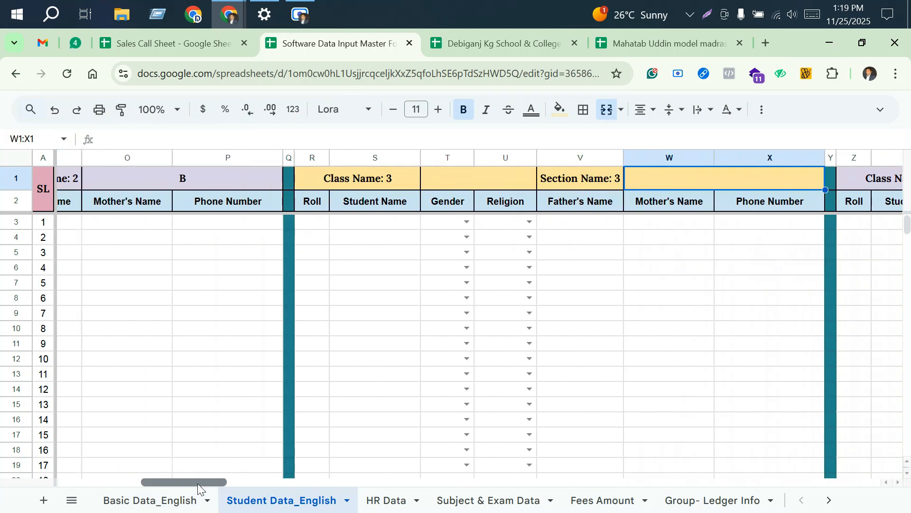
Step: On the HR Data sheet, enter 0 as the Index Number in the first HR row
click(395, 502)
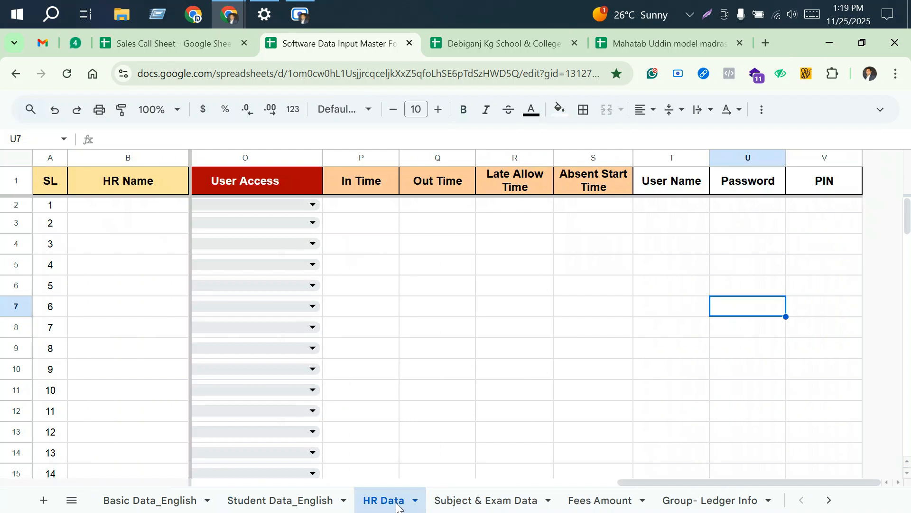
drag(727, 483, 302, 480)
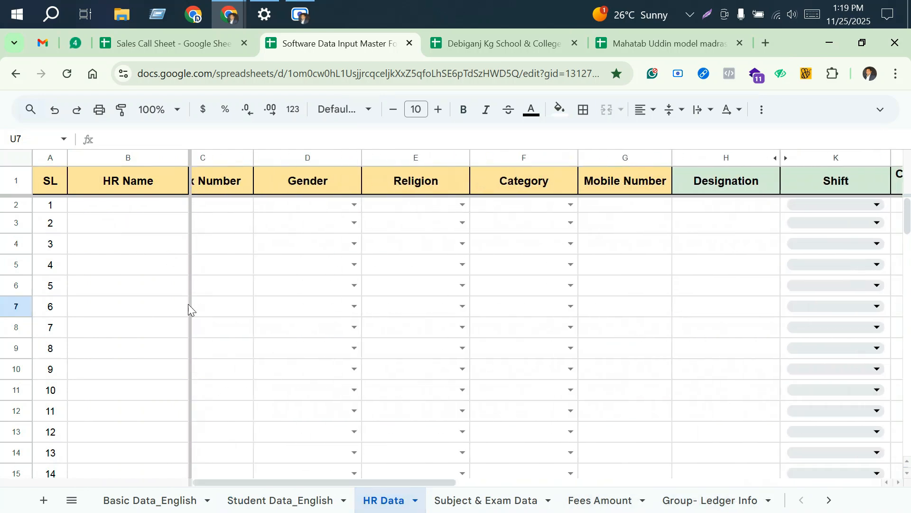
click(133, 206)
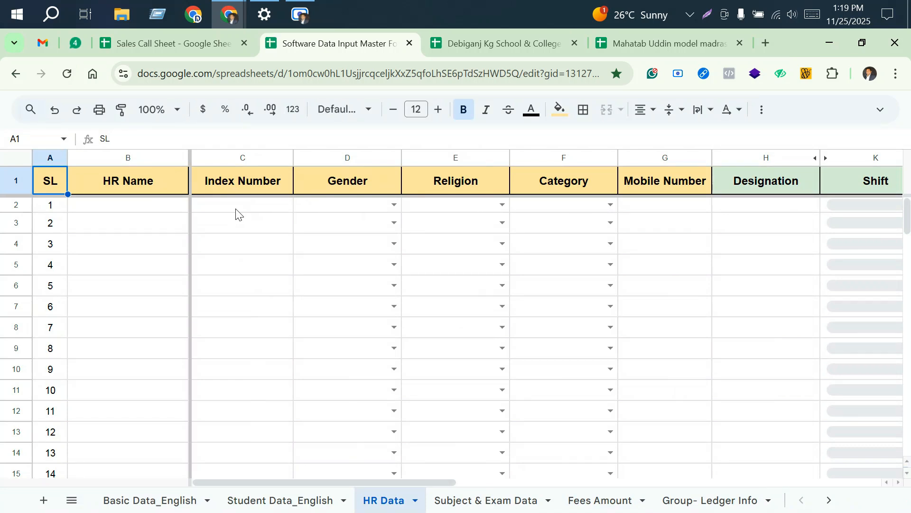
click(236, 213)
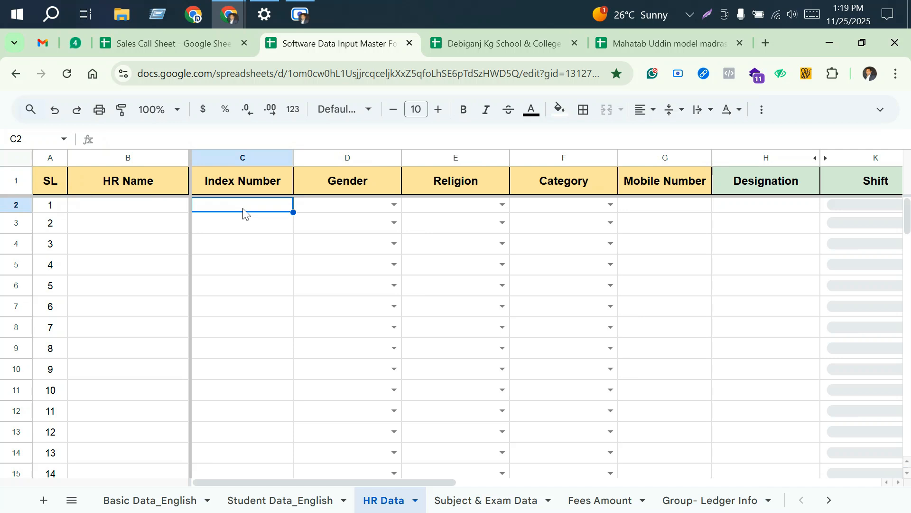
text(0)
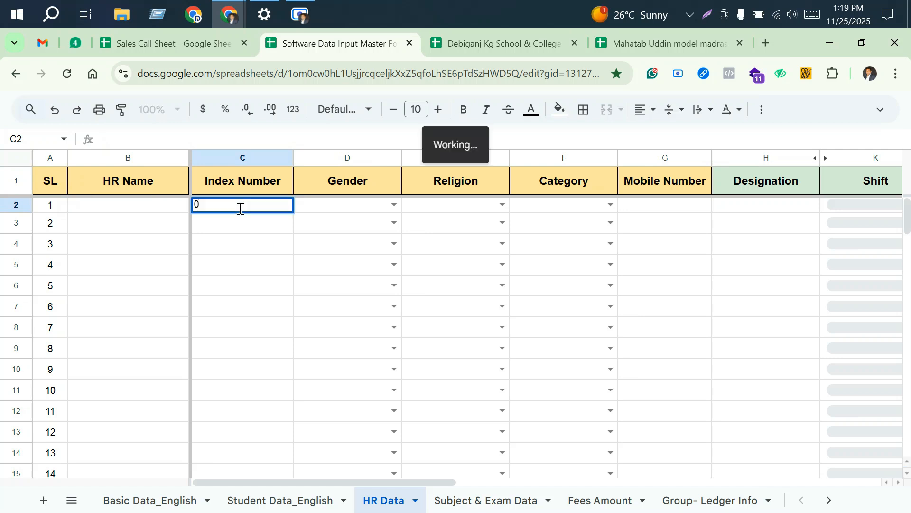
click(270, 266)
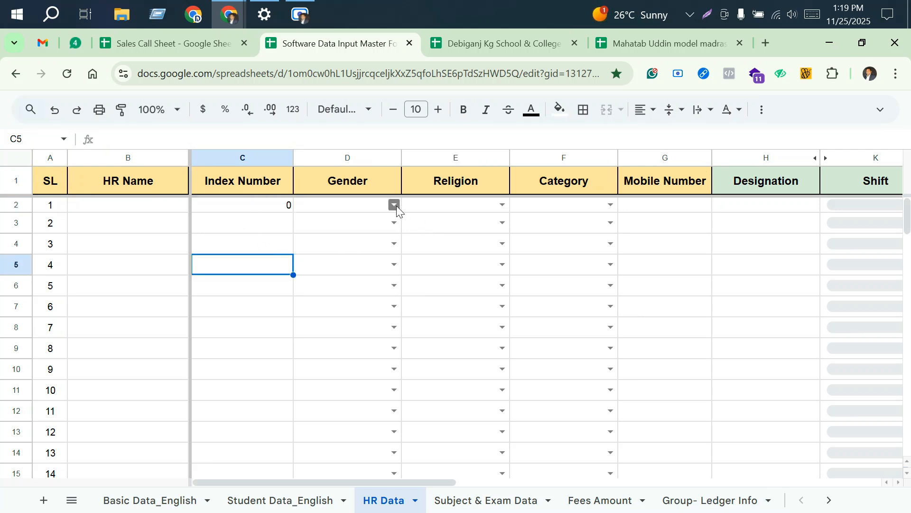
Step: Review the first HR row's Gender, Religion, Category and Shift options, along with its Mobile Number and Designation cells
click(394, 205)
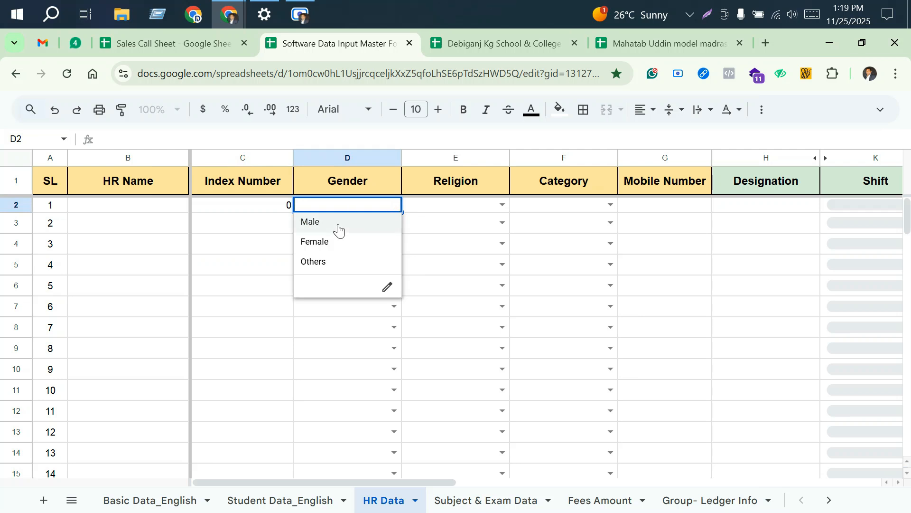
click(506, 205)
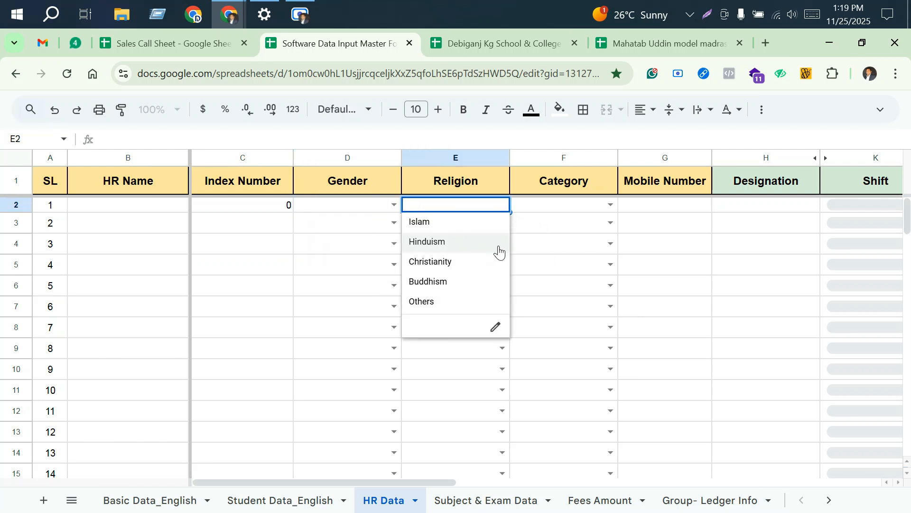
click(611, 204)
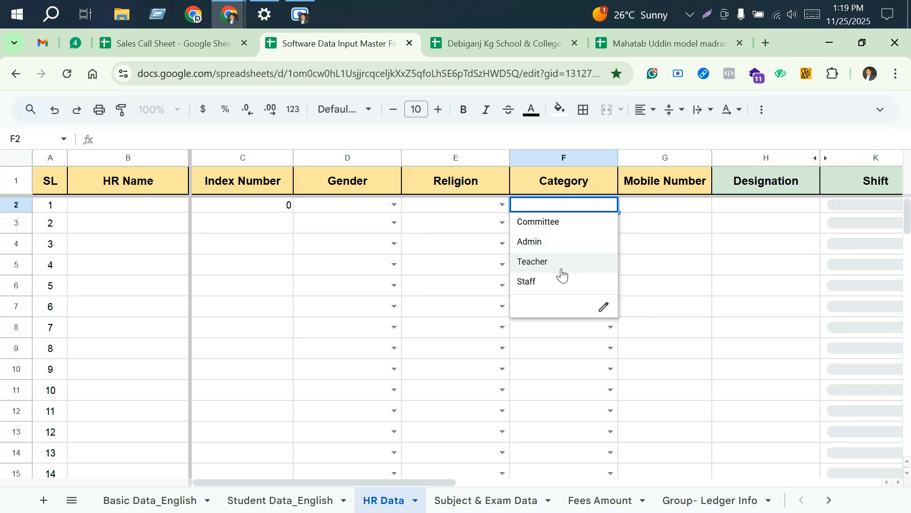
click(669, 210)
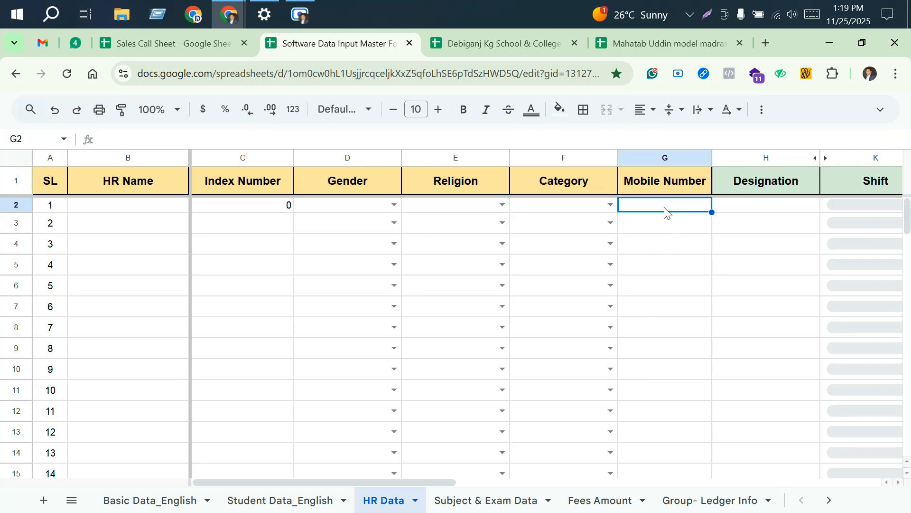
click(765, 210)
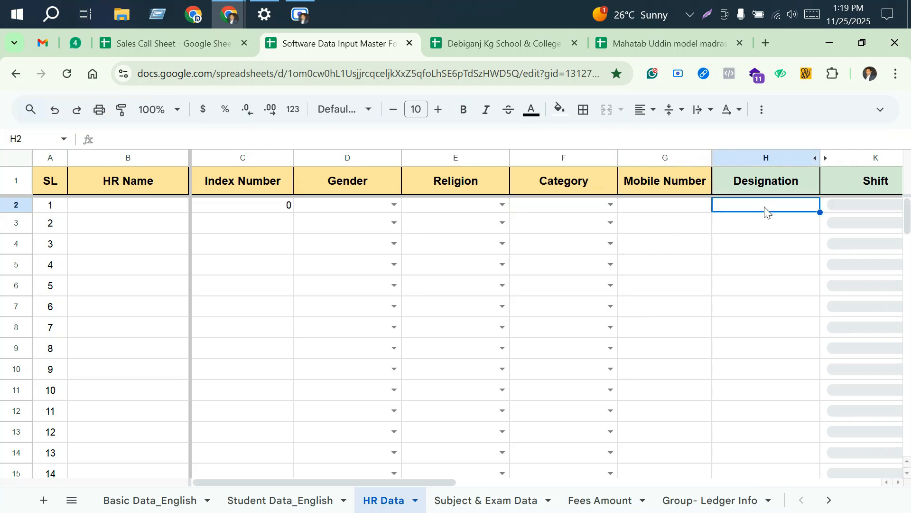
drag(396, 483, 571, 482)
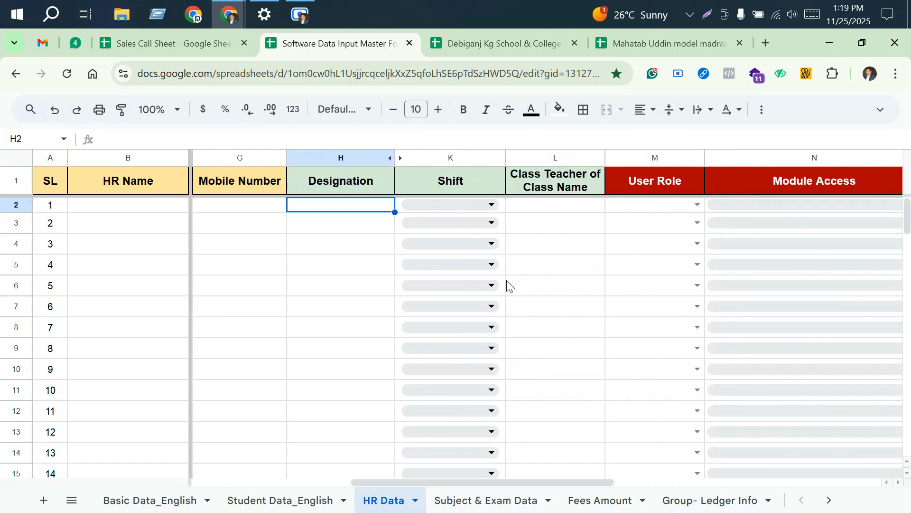
click(492, 204)
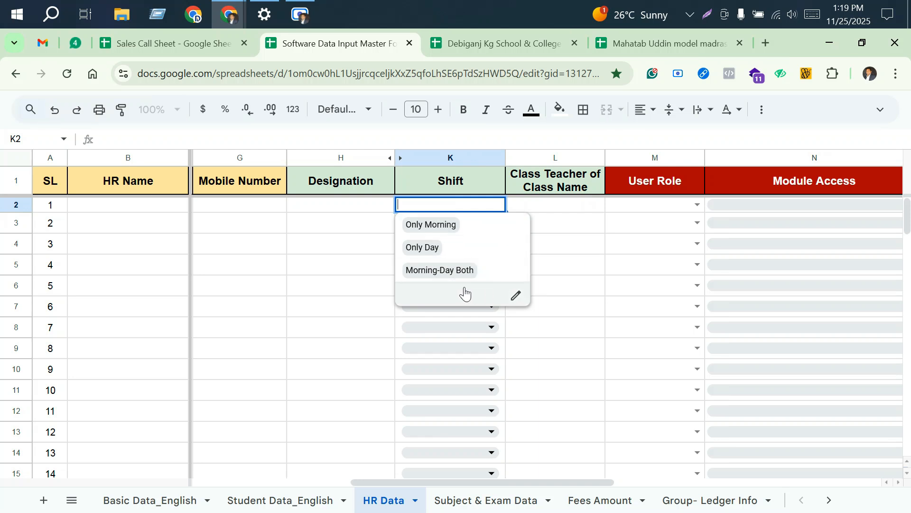
Step: Enter One under Class Teacher of Class Name in the first HR row
click(559, 210)
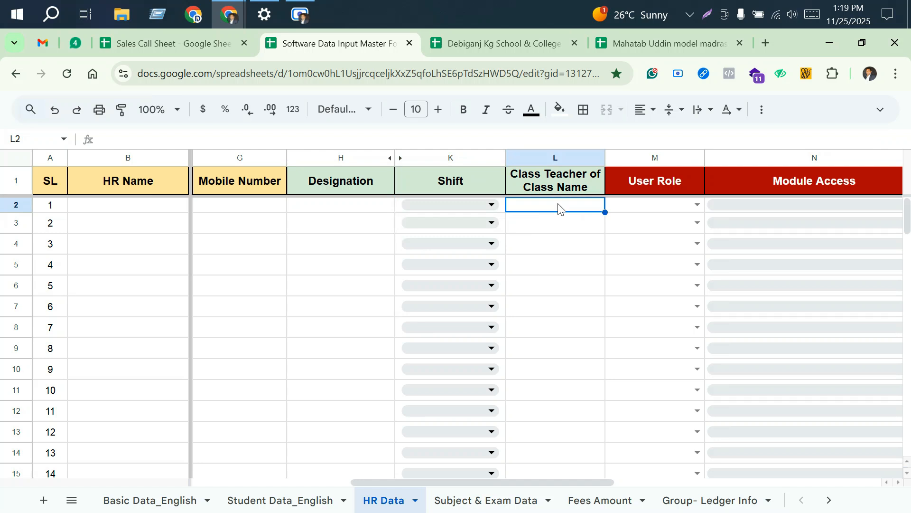
text(One, Six)
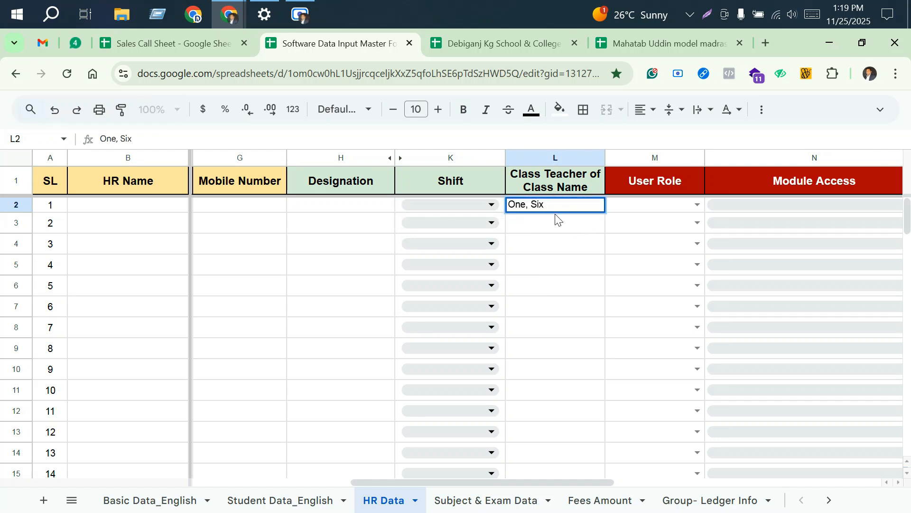
key(BackSpace)
key(BackSpace)
key(BackSpace)
key(BackSpace)
key(BackSpace)
key(Return)
Step: Set the first HR row's User Role to Accountant
click(698, 205)
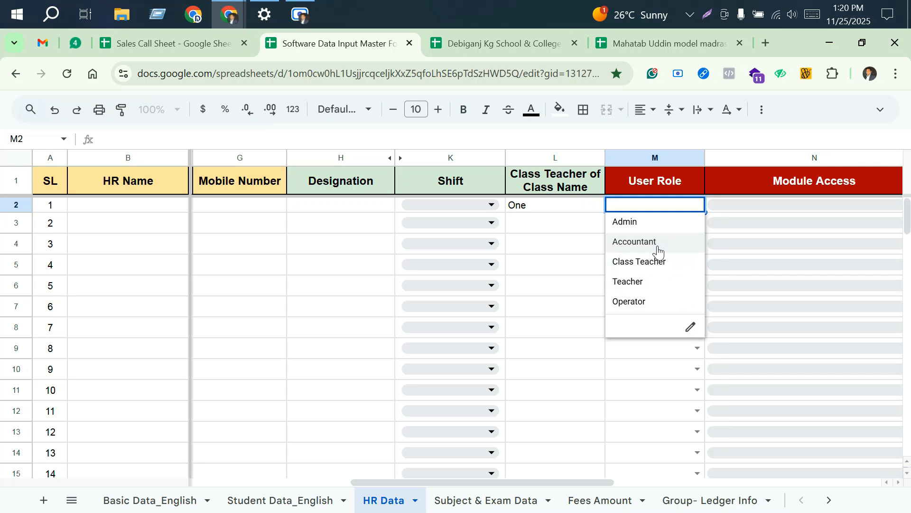
click(570, 207)
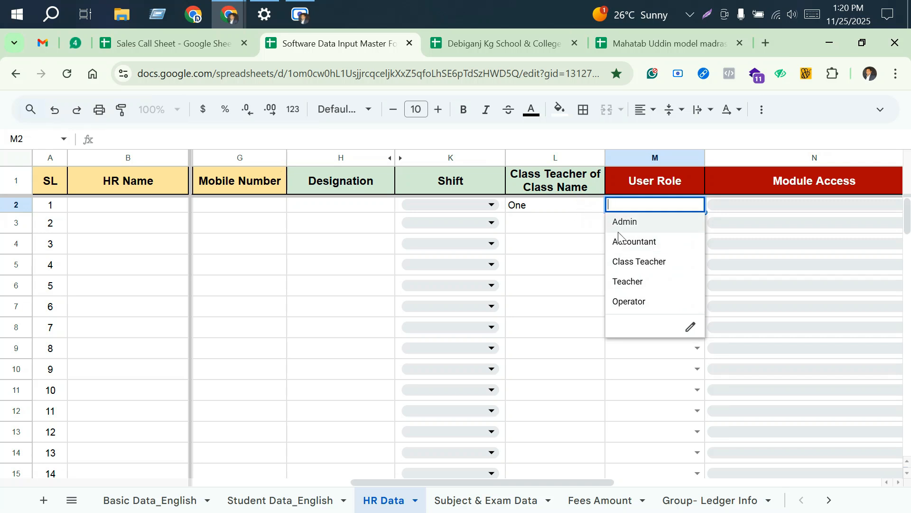
click(697, 205)
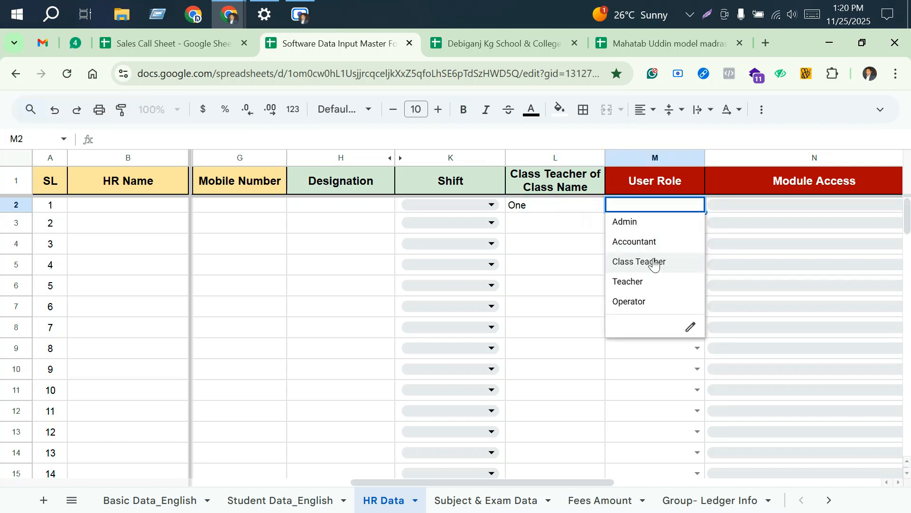
click(657, 245)
Step: Set the first HR row's Module Access to All Access, Student, Teacher, Attendance, Student Fees and Payroll
drag(568, 480, 628, 483)
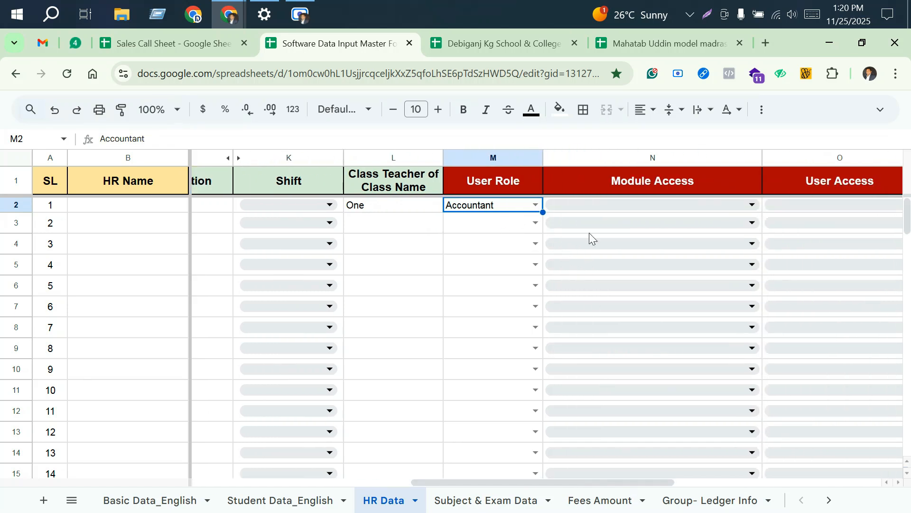
click(752, 205)
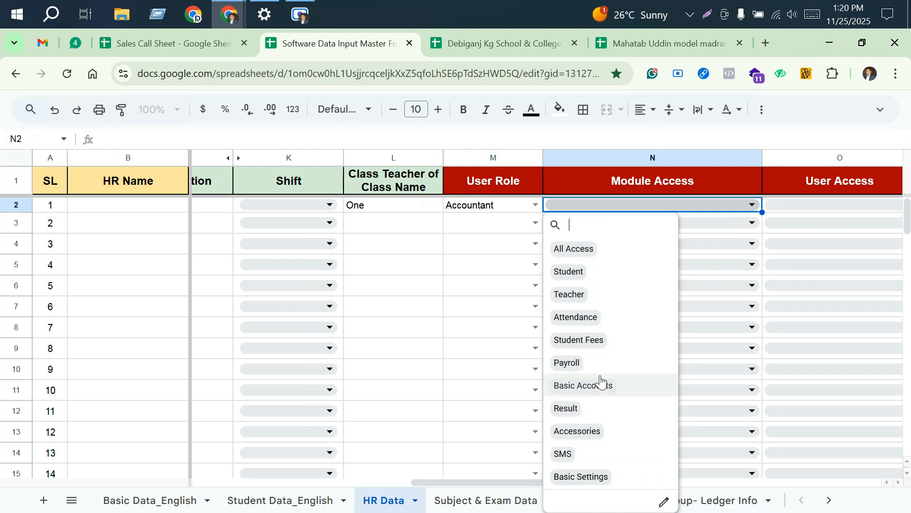
click(611, 253)
click(603, 273)
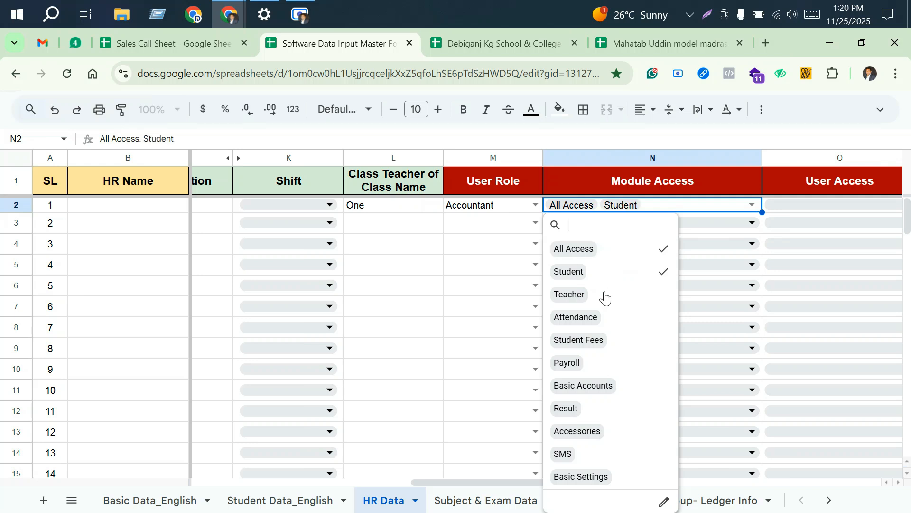
click(604, 296)
click(605, 317)
click(625, 343)
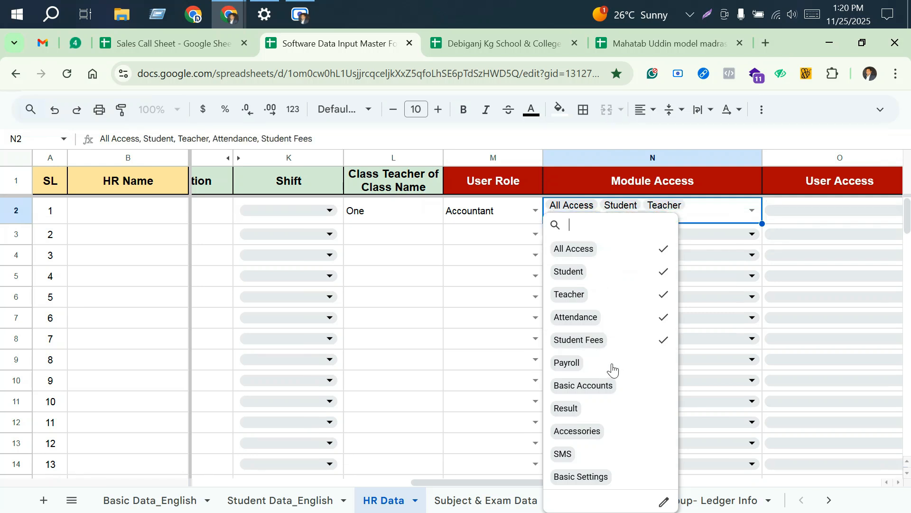
click(612, 367)
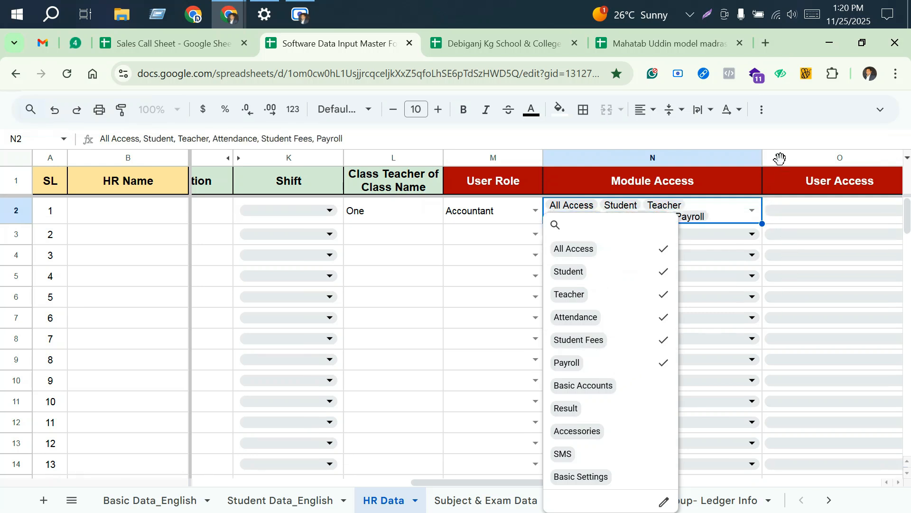
click(779, 158)
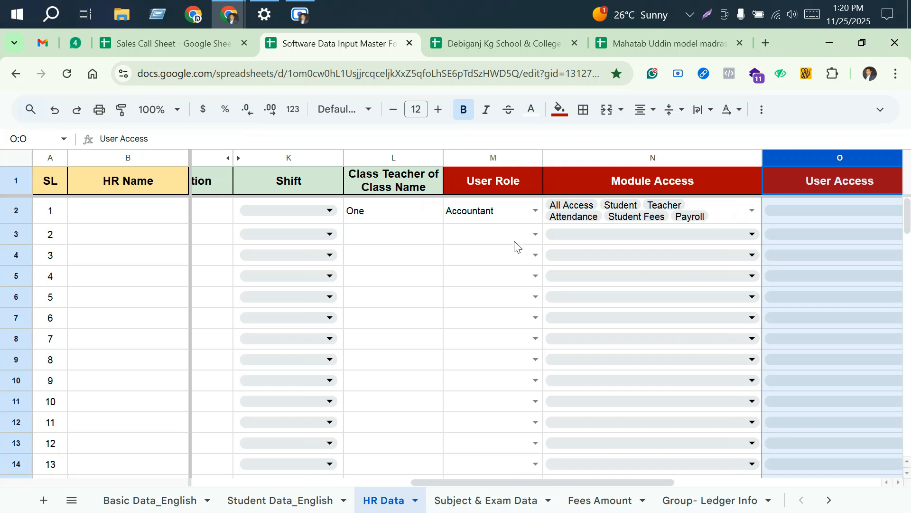
click(515, 240)
Step: Select View, Add, Edit and Delete as the first HR row's User Access
drag(516, 481, 572, 482)
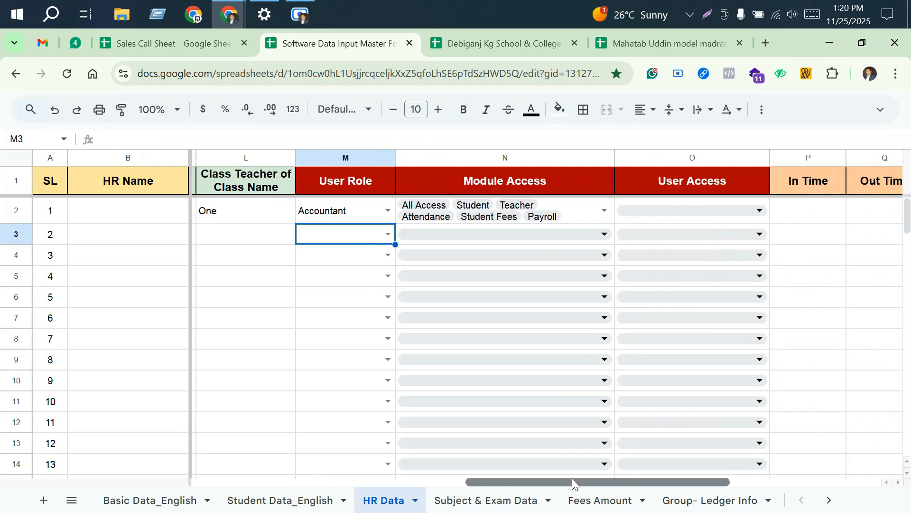
click(760, 212)
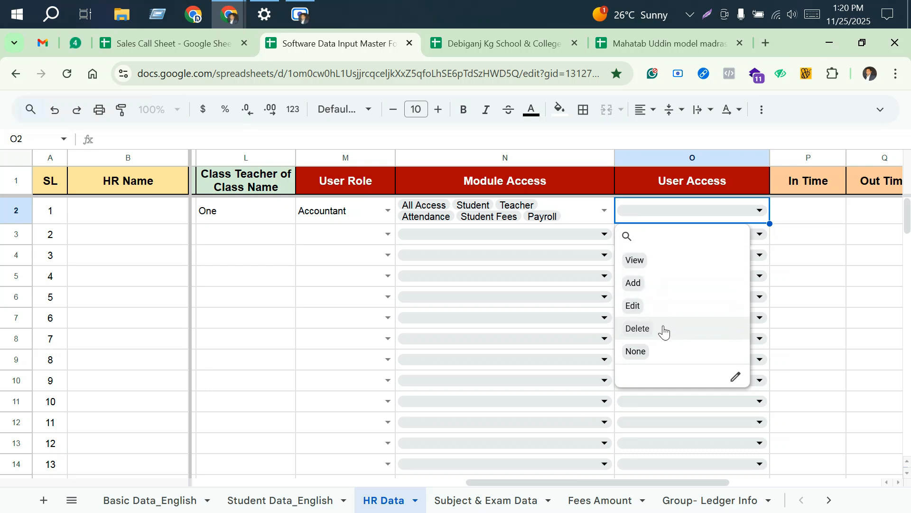
click(662, 261)
click(662, 285)
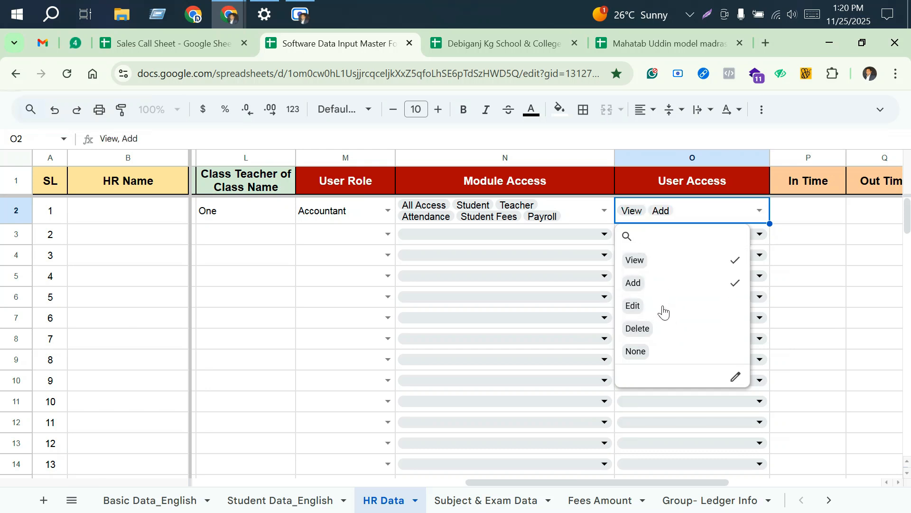
click(663, 308)
click(662, 330)
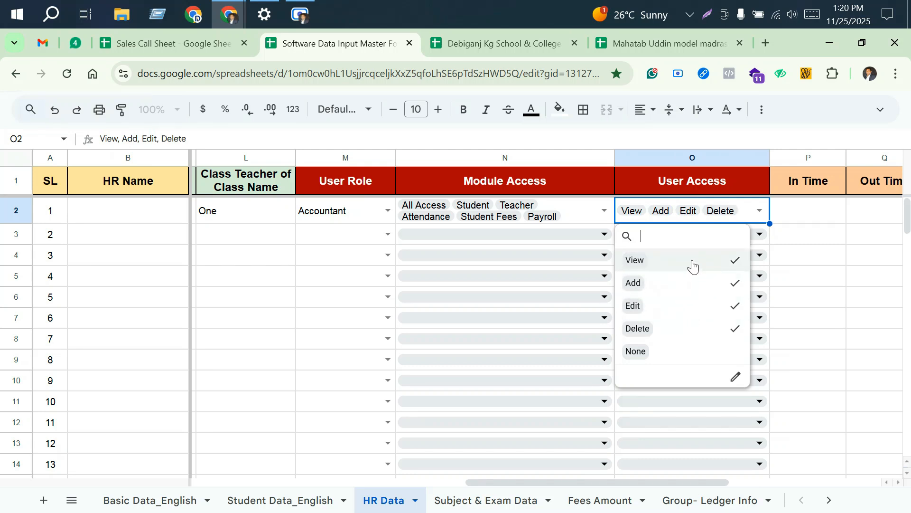
Step: Remove the View, Add, Edit and Delete permissions from the first HR row's User Access and select None instead
click(693, 262)
click(685, 285)
click(683, 306)
click(681, 330)
click(679, 357)
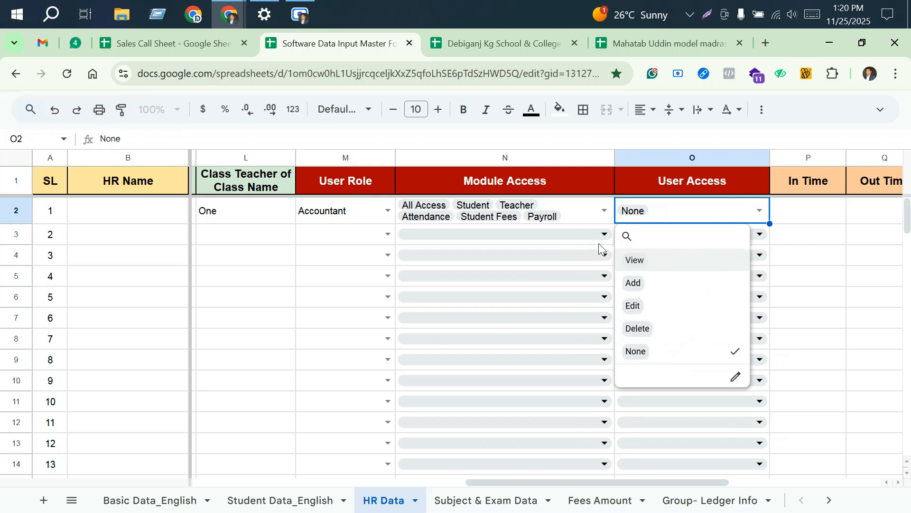
Step: Enter 9.00 am as the In Time and 4.00 pm as the Out Time in the first HR row
click(808, 275)
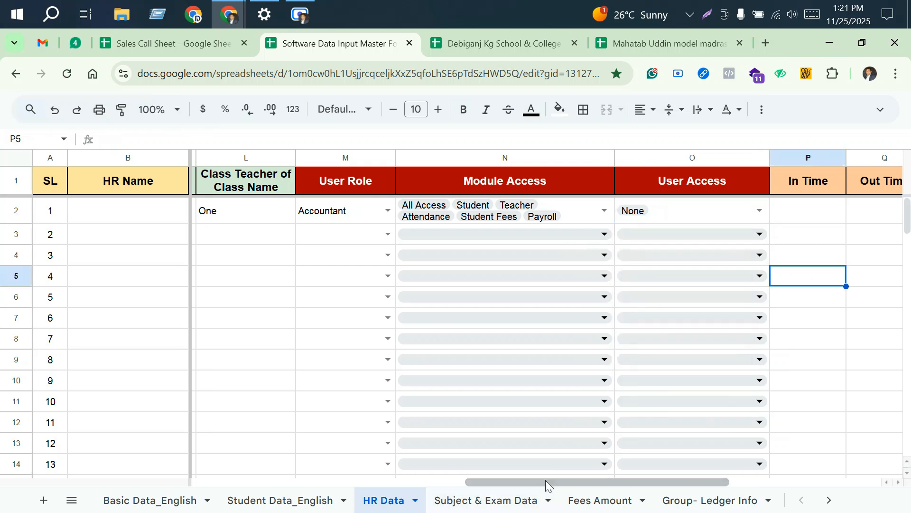
drag(571, 481, 705, 474)
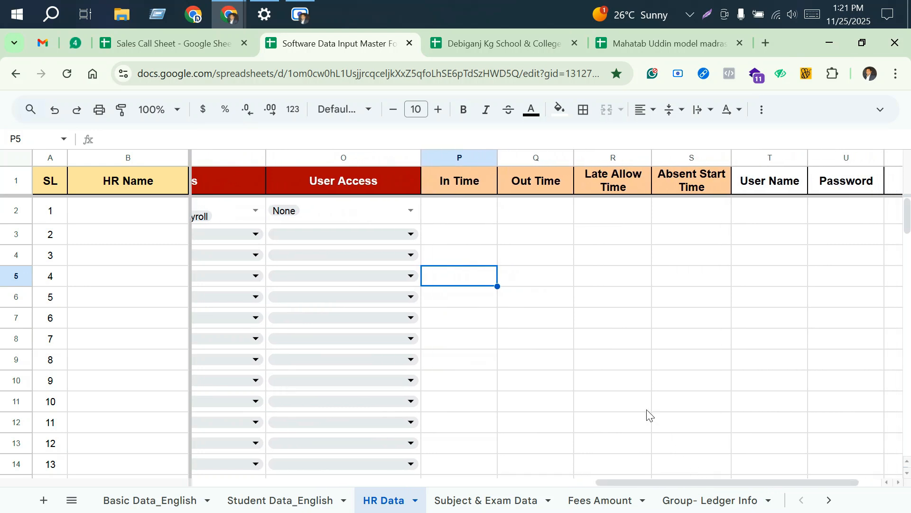
click(470, 216)
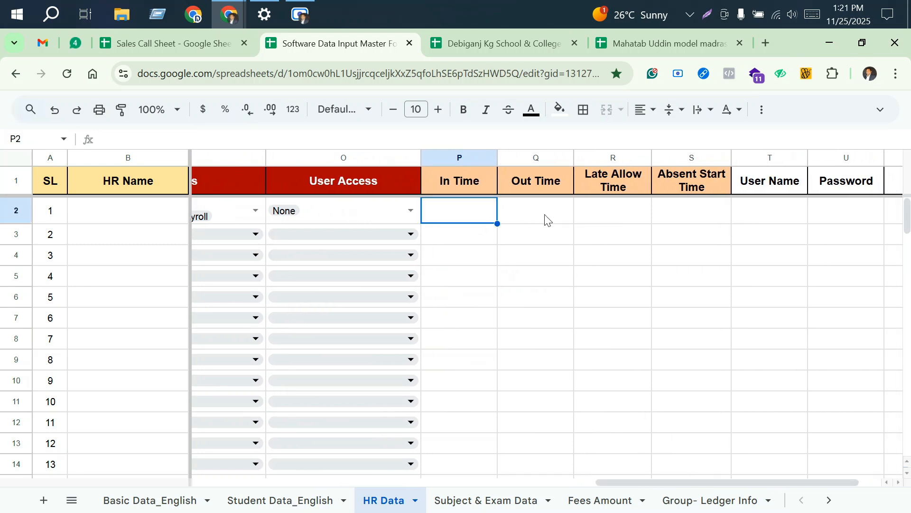
click(532, 211)
click(472, 221)
click(542, 214)
click(477, 218)
text(9.00 am)
click(543, 217)
text(4.00 pm)
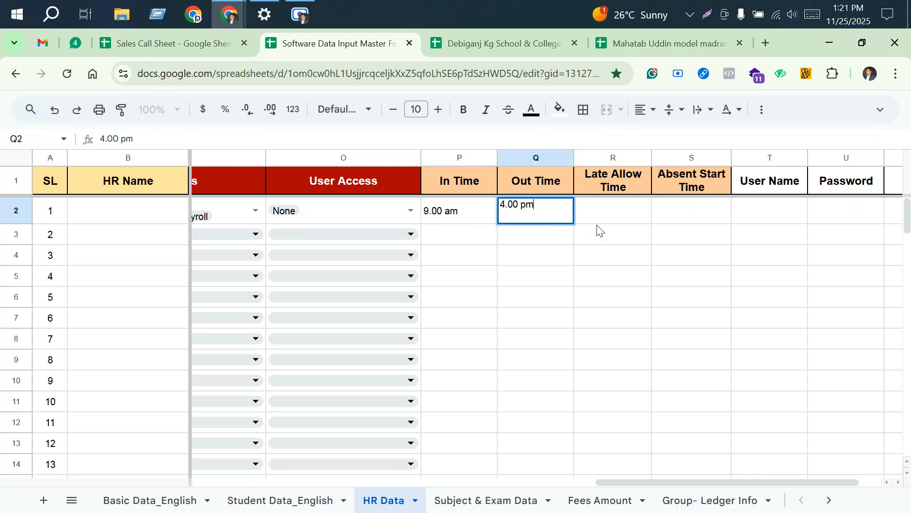
Step: Enter 9.15 am as the Late Allow Time and 9.16 am as the Absent Start Time in the first HR row
click(601, 219)
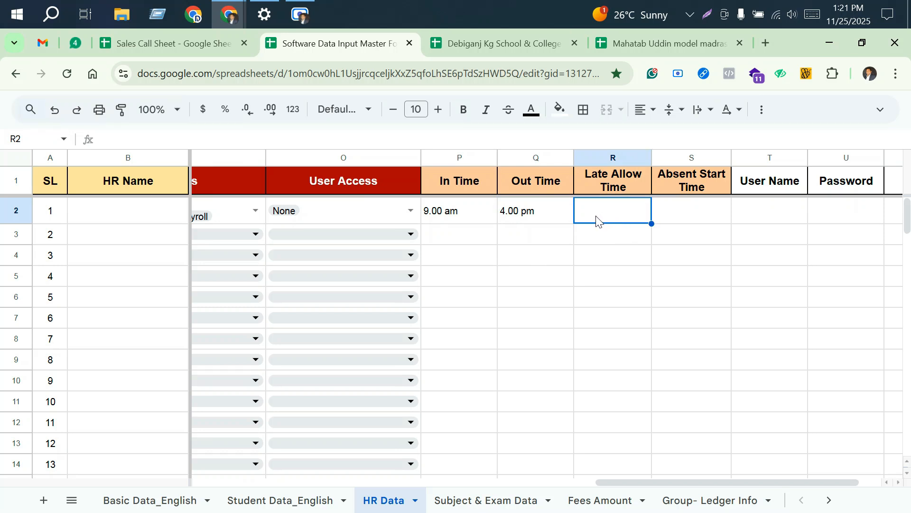
text(9.15 )
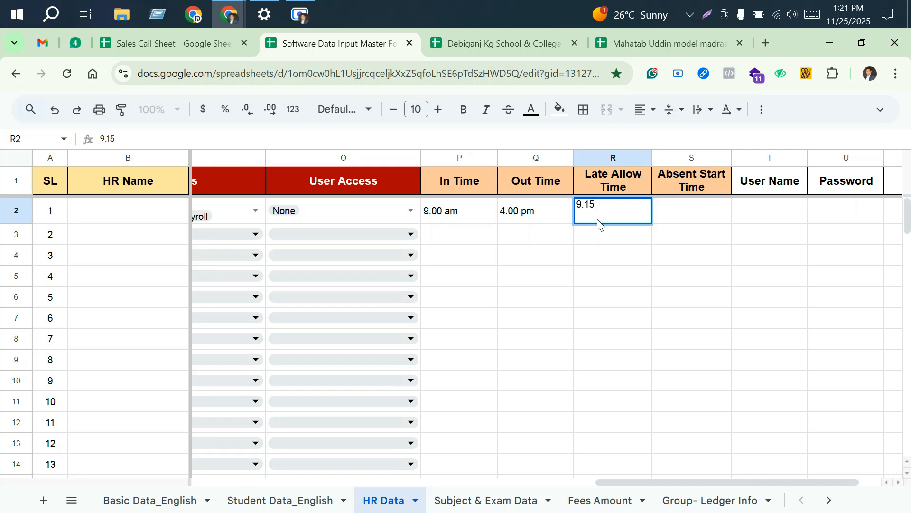
text(am)
click(677, 218)
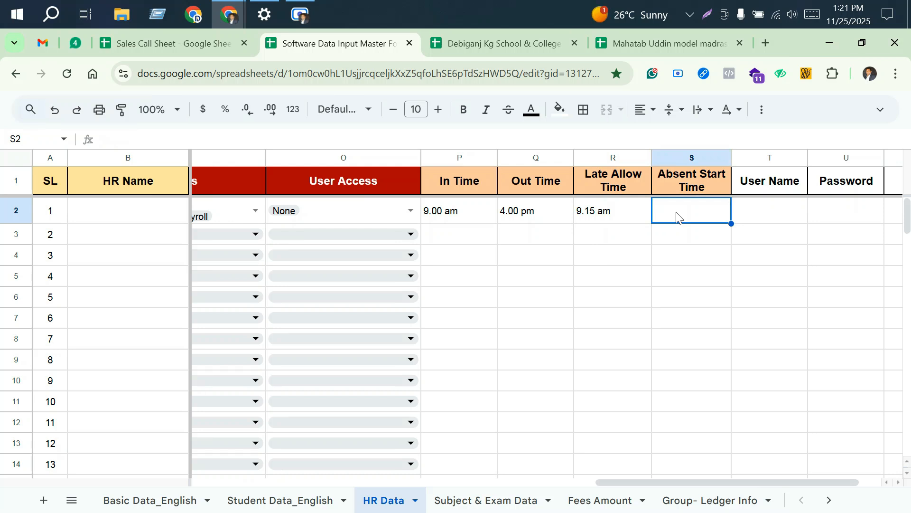
text(9.16 a)
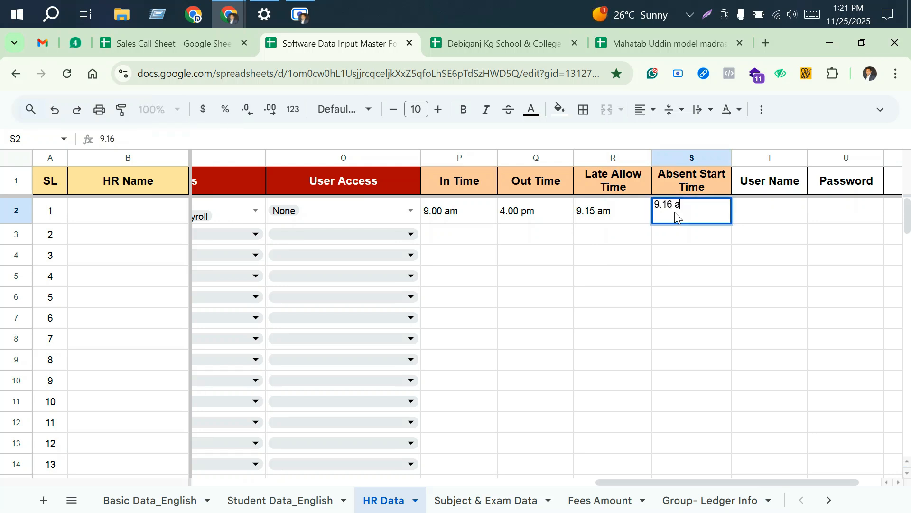
text(m)
click(773, 216)
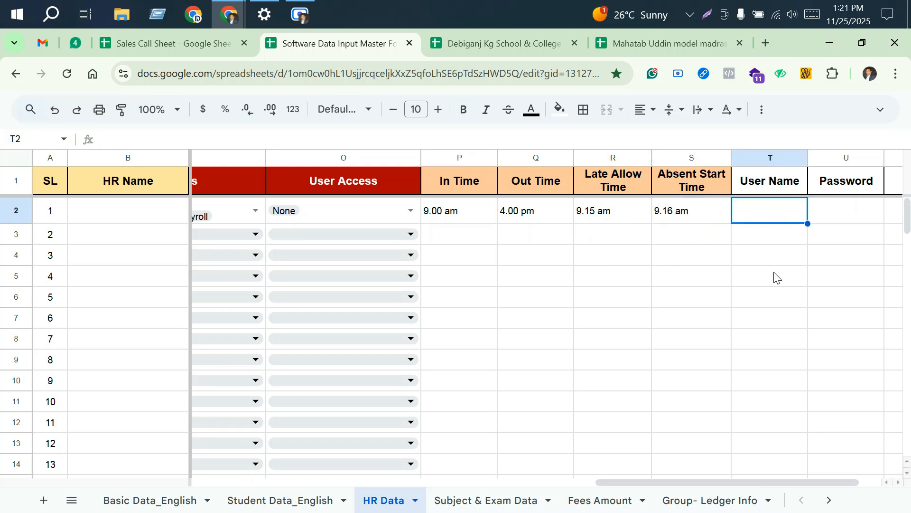
drag(639, 482, 661, 482)
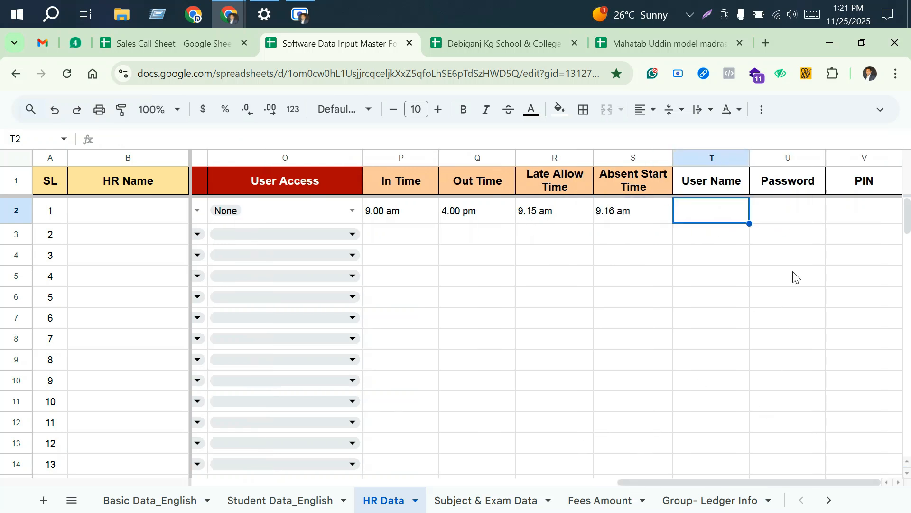
click(719, 155)
click(799, 217)
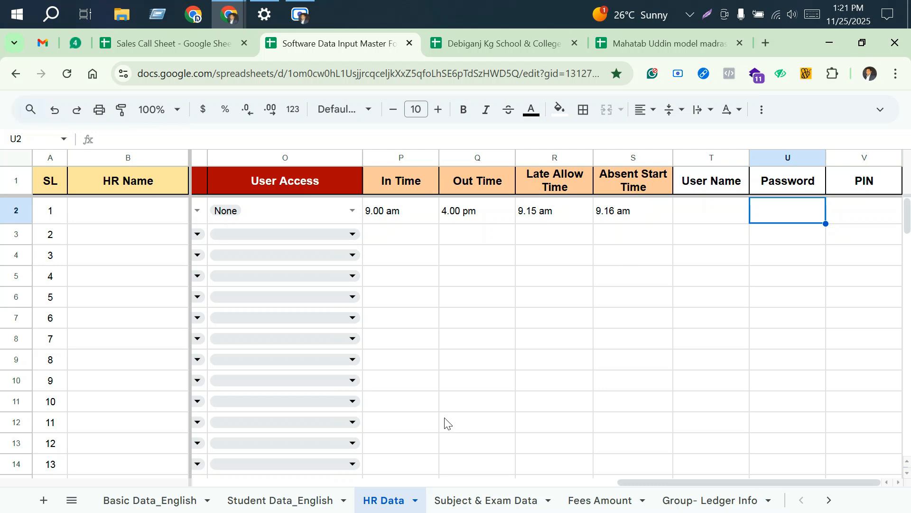
Step: On the Fees Amount sheet, allocate the Tuition Fee to January, February, March, April and May
click(599, 505)
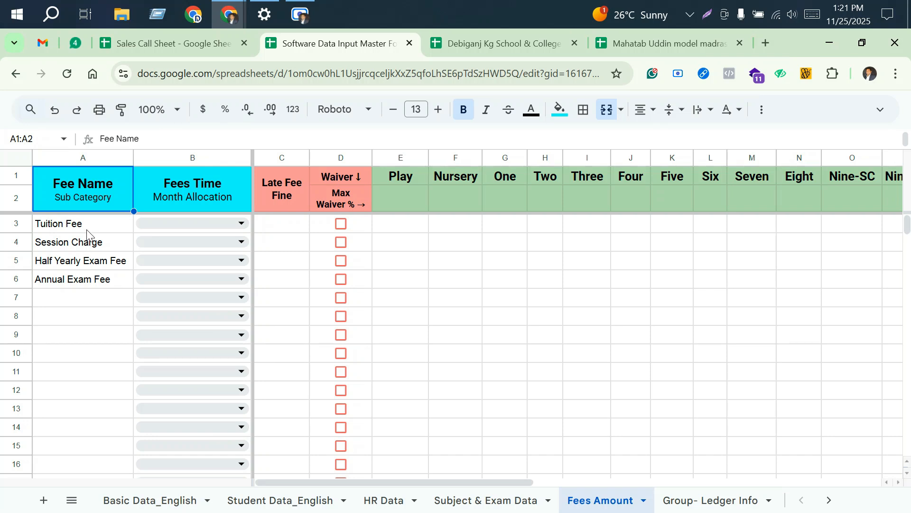
drag(88, 228, 70, 386)
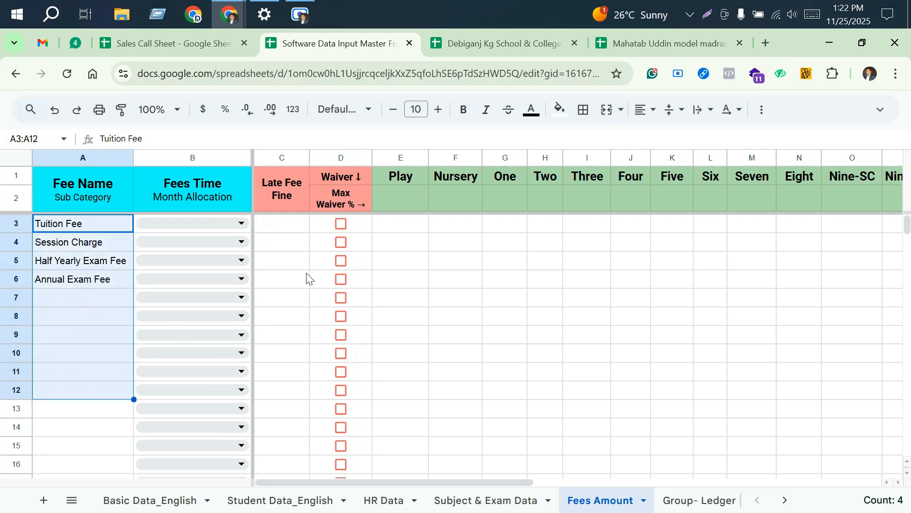
click(239, 224)
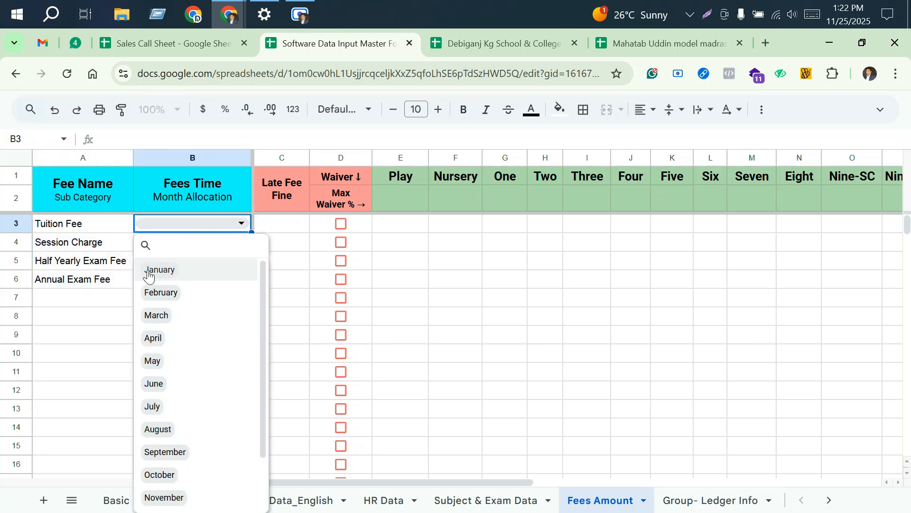
click(200, 276)
click(198, 294)
click(194, 323)
click(183, 343)
click(183, 363)
click(82, 319)
Step: Allocate the Session Charge to January and the Half Yearly Exam Fee to June
click(241, 243)
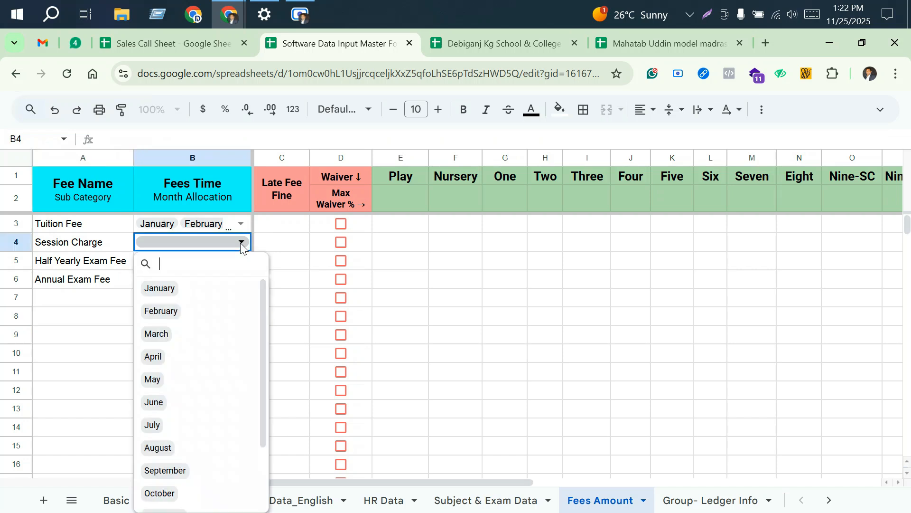
click(198, 293)
click(77, 297)
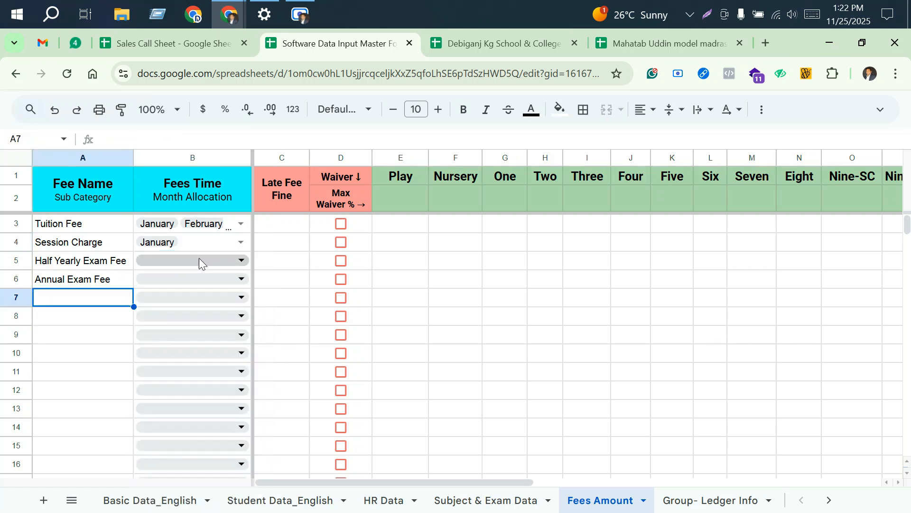
click(241, 260)
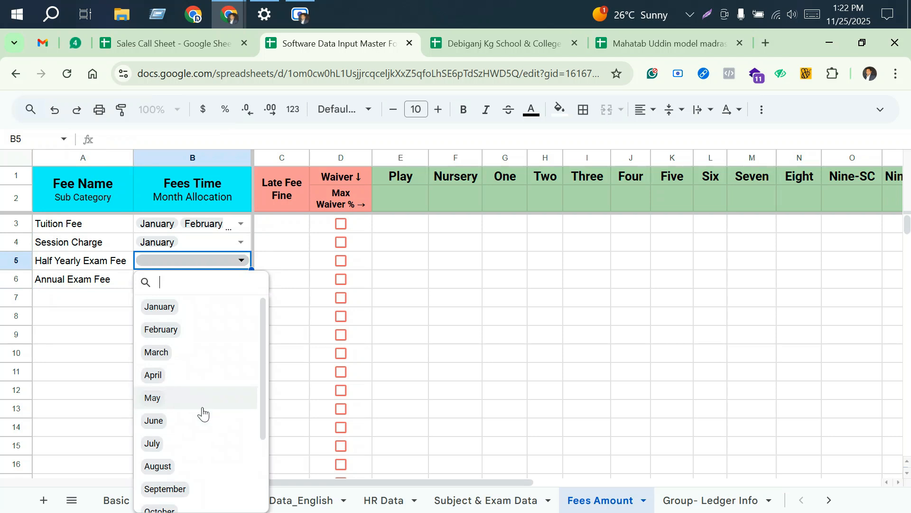
click(196, 424)
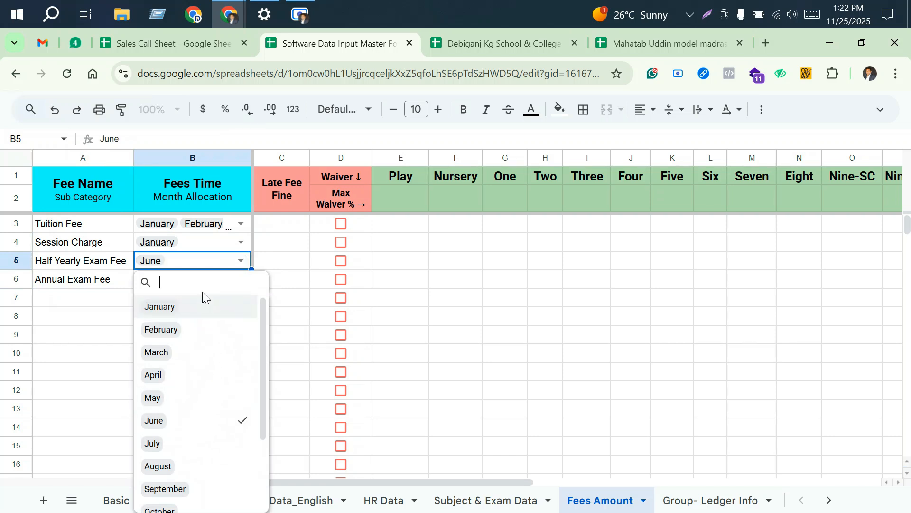
click(74, 332)
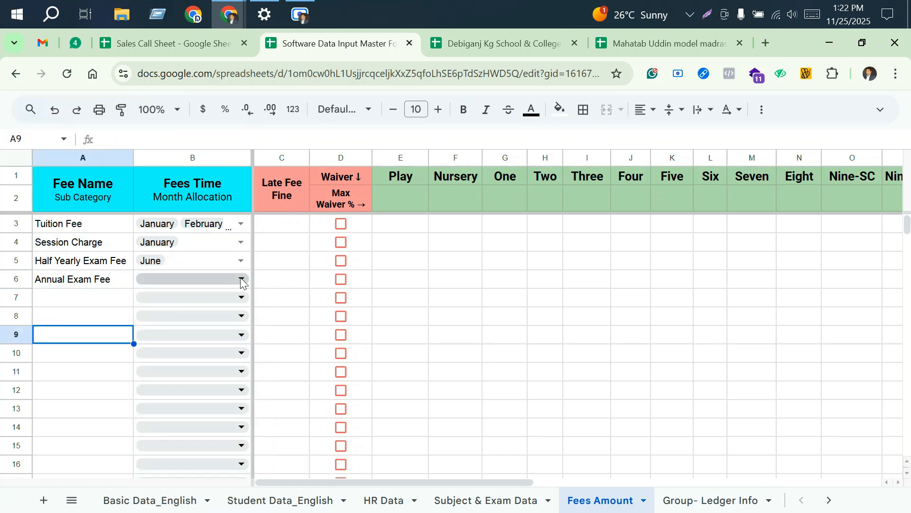
Step: Allocate the Annual Exam Fee to November
click(241, 279)
scroll(195, 418, down, 3)
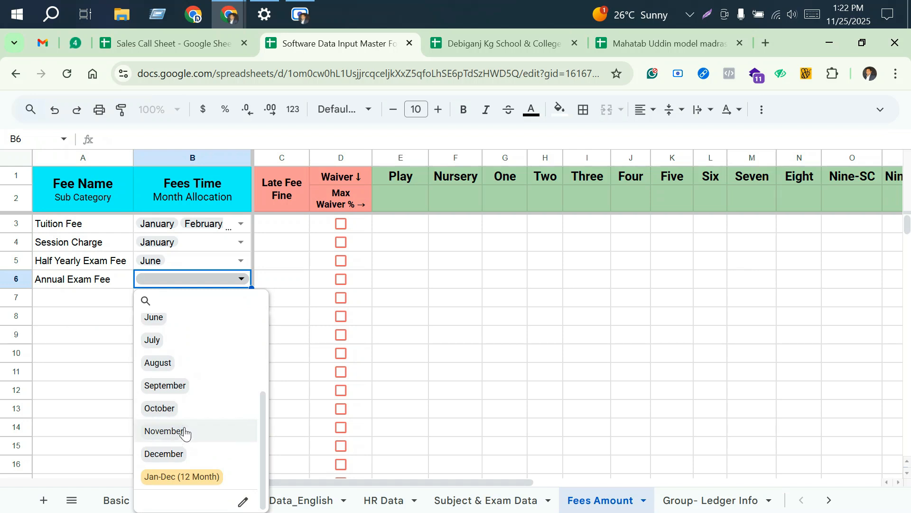
click(185, 431)
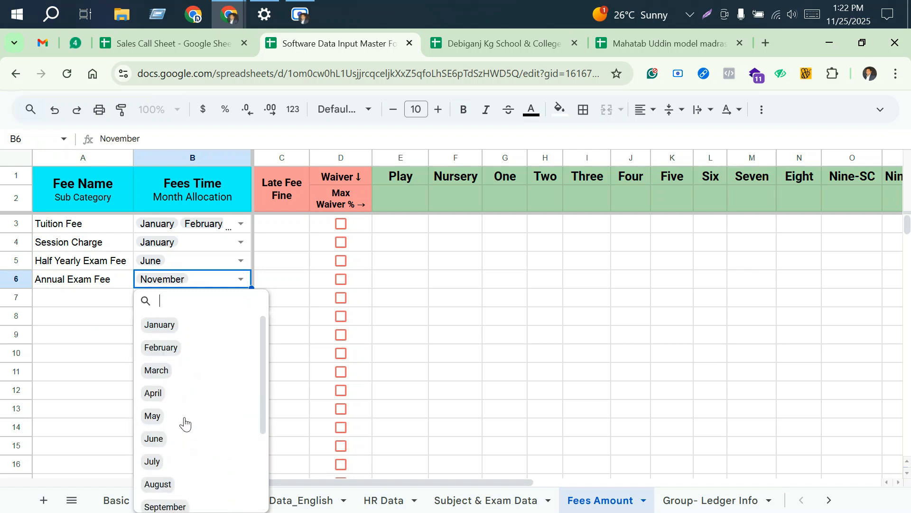
click(108, 306)
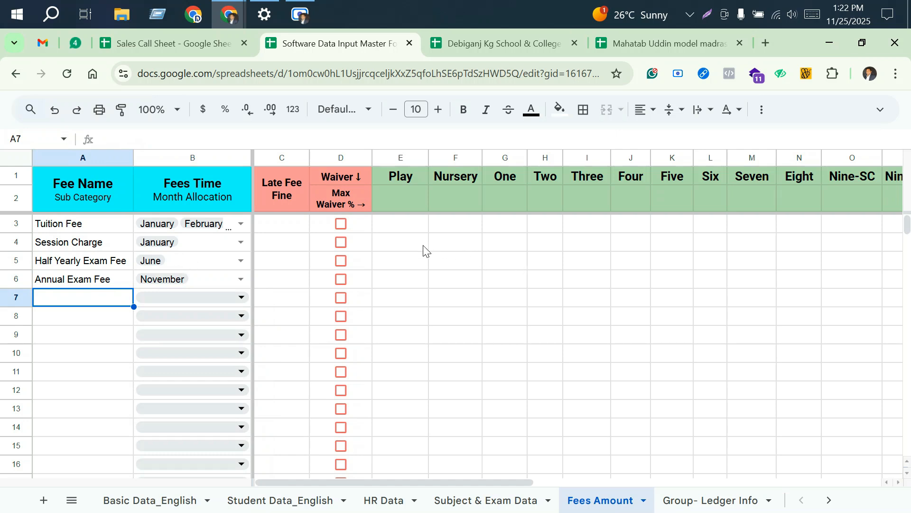
Step: Set the Tuition Fee's Late Fee Fine to 50 and enable its waiver
click(292, 230)
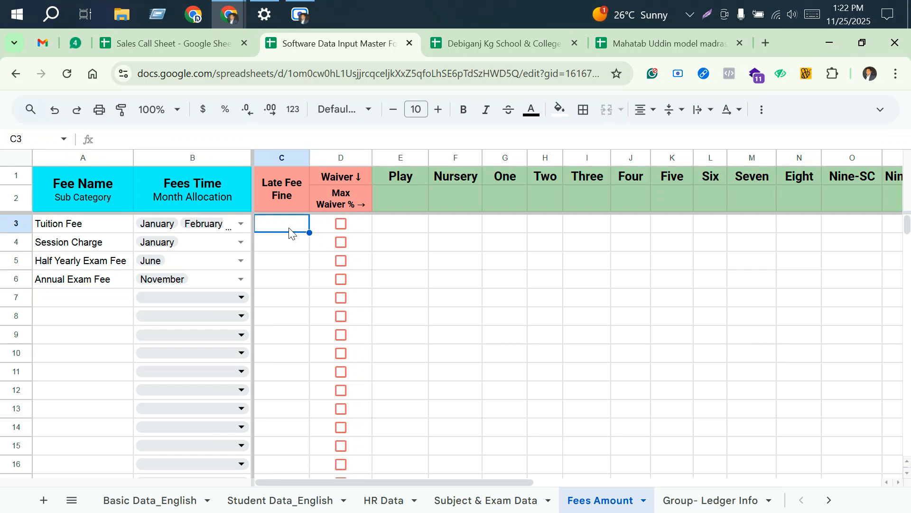
text(50)
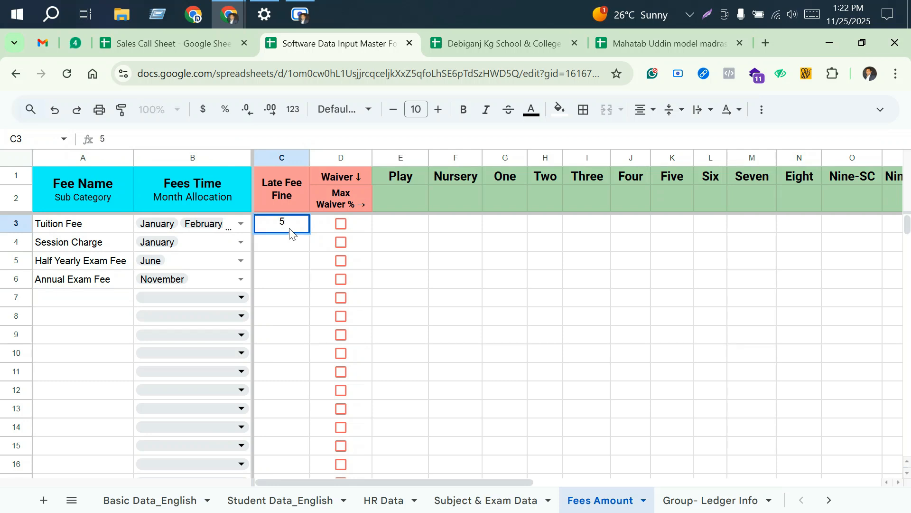
click(460, 264)
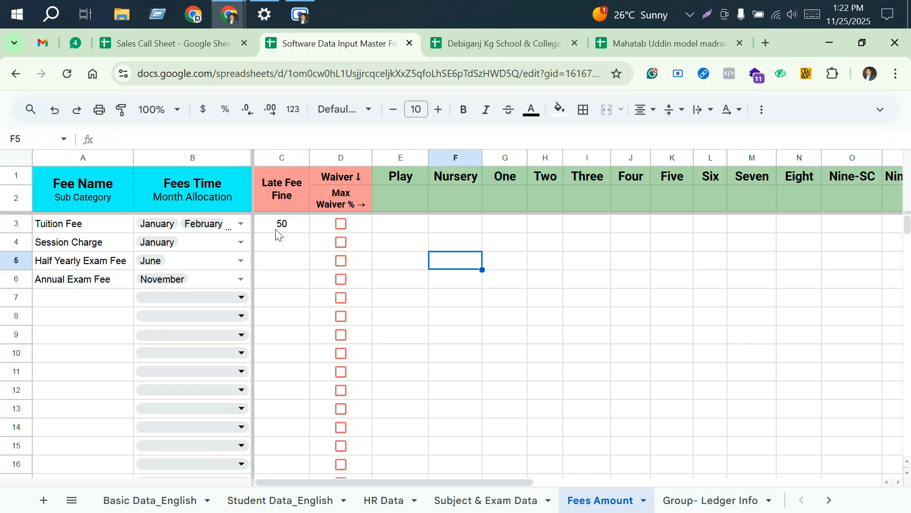
click(341, 224)
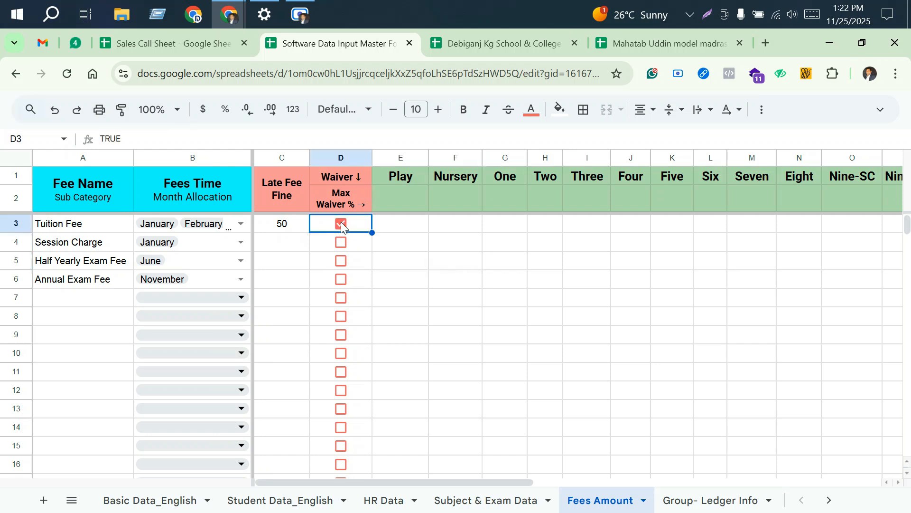
Step: Set the Max Waiver % to 50% for Play and 40% for Nursery
click(405, 199)
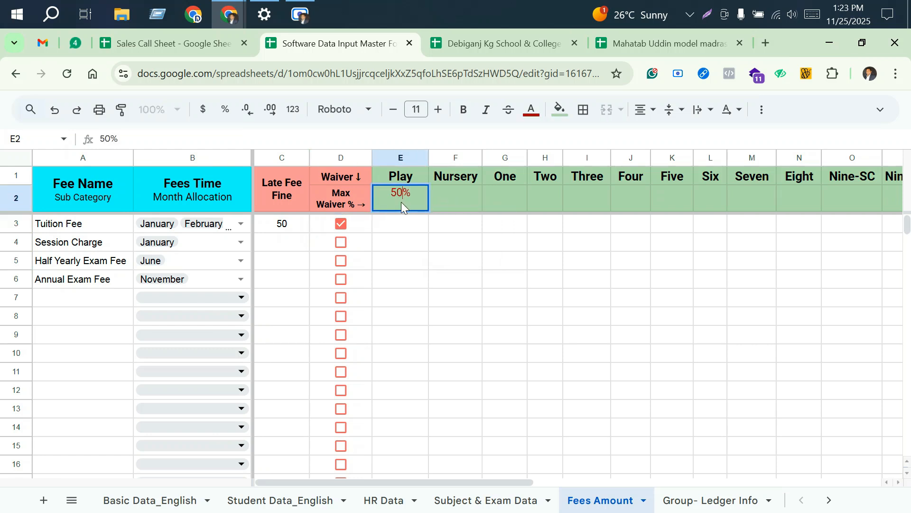
key(Delete)
click(457, 204)
double_click(420, 197)
click(445, 199)
text(40)
key(Return)
key(Return)
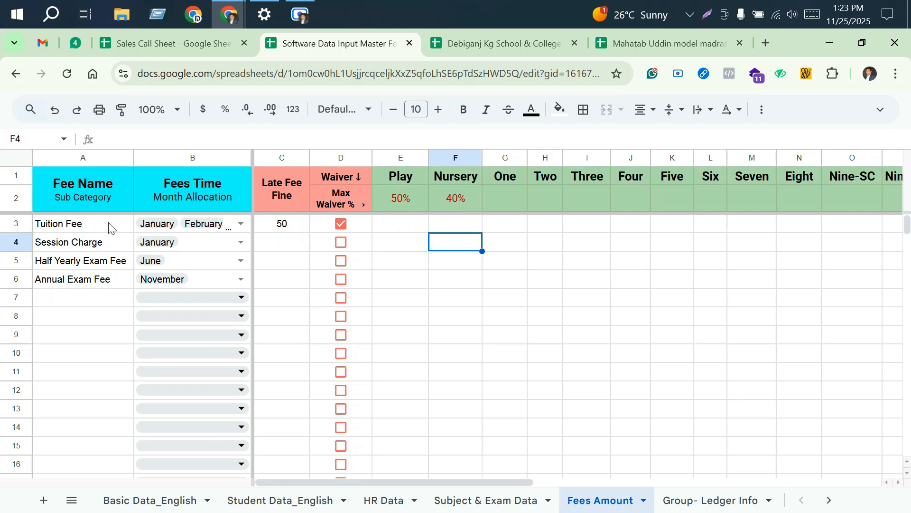
Step: Enter Tuition Fee amounts of 400 for Play and 500 for Nursery
click(407, 230)
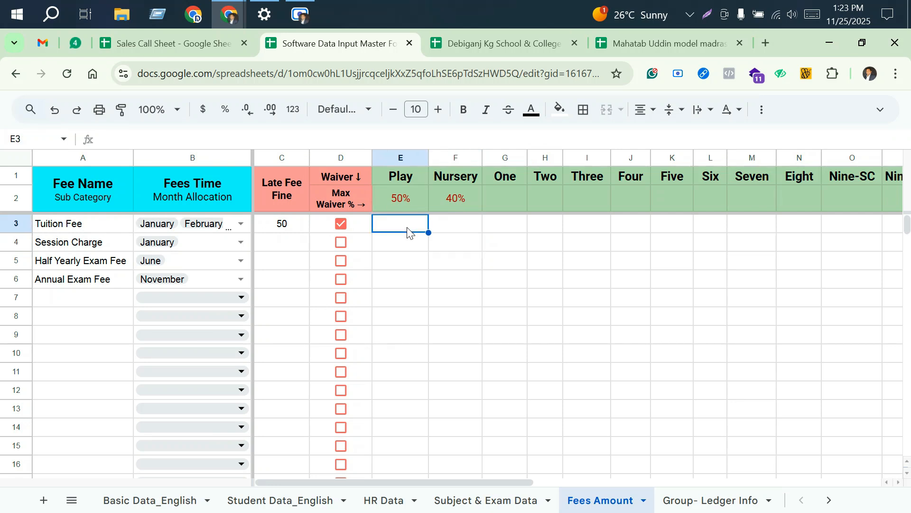
text(400)
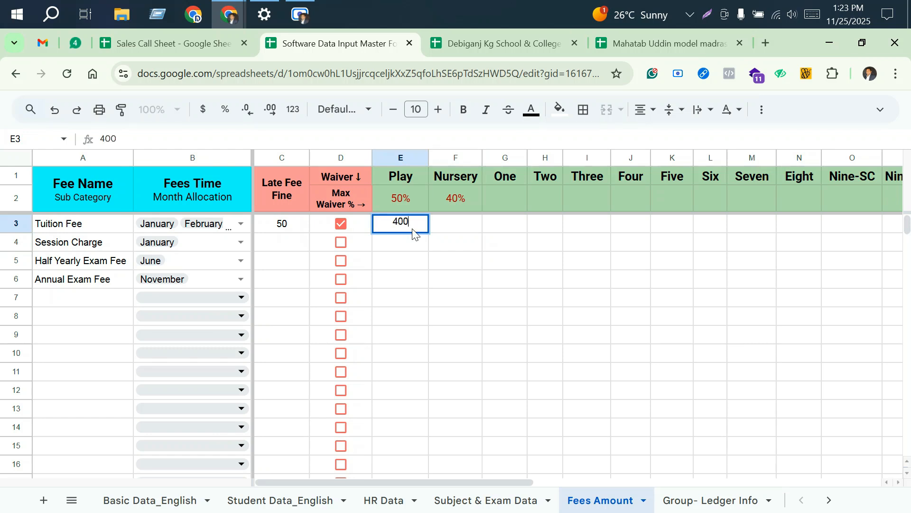
click(457, 231)
text(4)
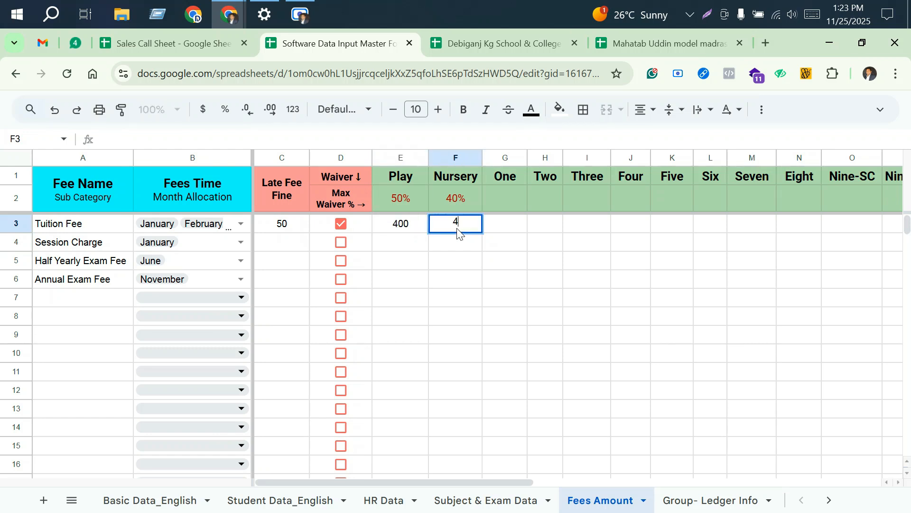
text(500)
drag(535, 260, 499, 260)
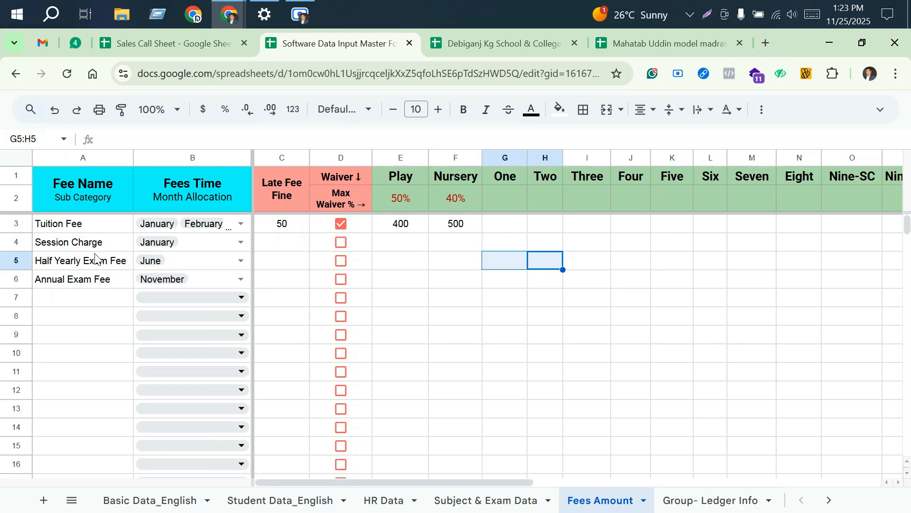
Step: Enter Session Charge amounts of 2000 for Play and 3000 for Nursery
click(398, 248)
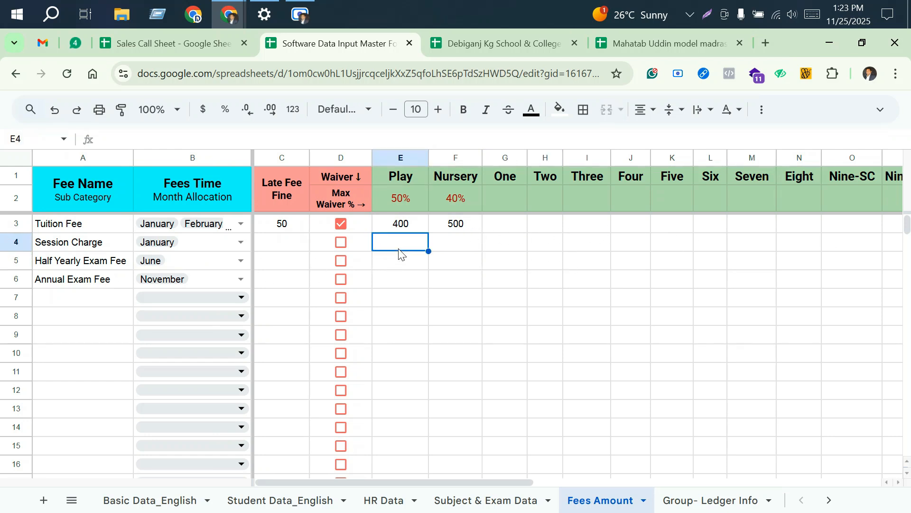
text(2000)
key(Tab)
text(3000)
key(Tab)
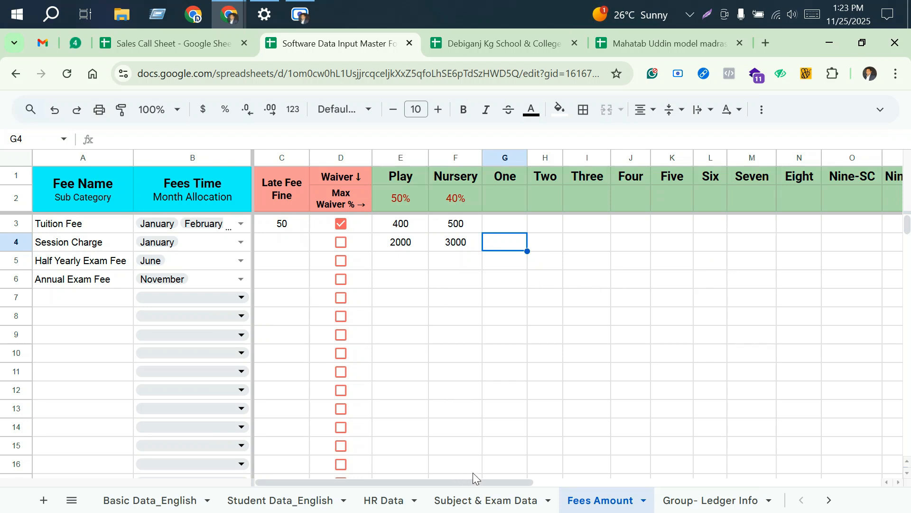
Step: Examine the subject lists and exam mark configuration for classes One and Two in the Subject & Exam Data sheet
click(485, 498)
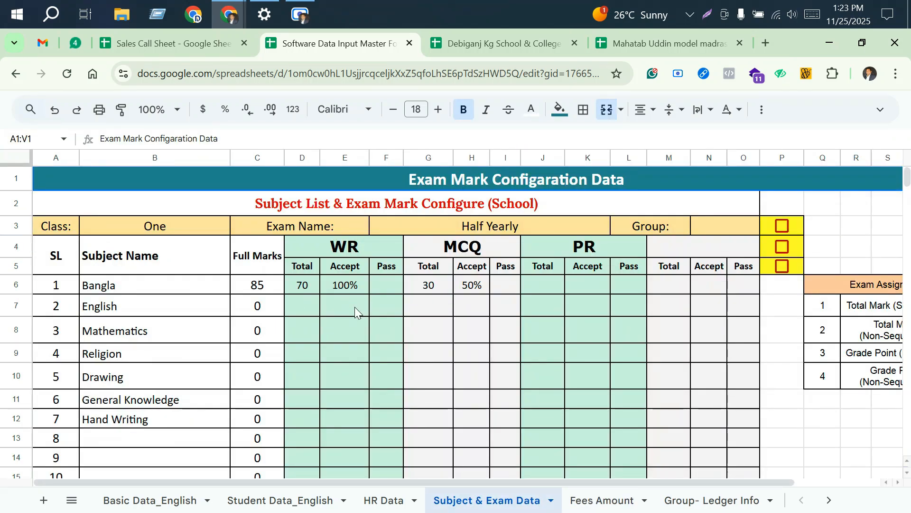
scroll(354, 306, down, 2)
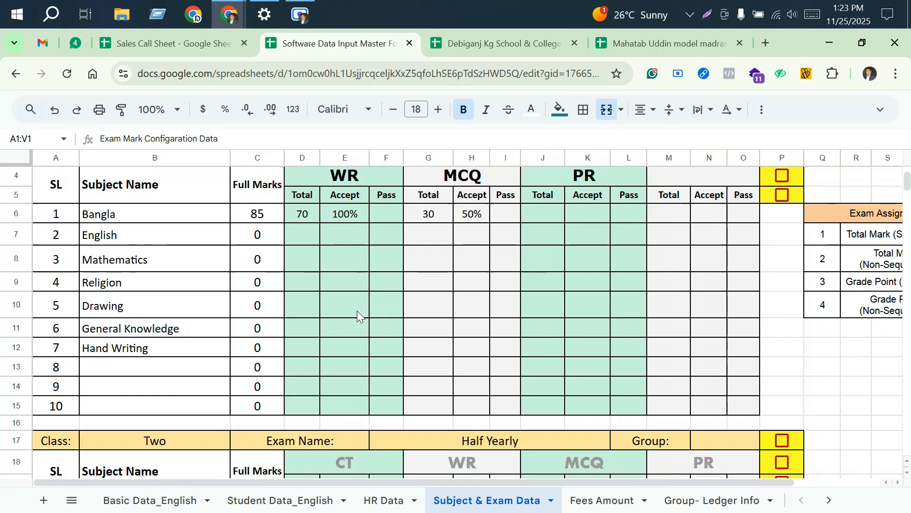
scroll(357, 311, down, 2)
scroll(357, 312, up, 5)
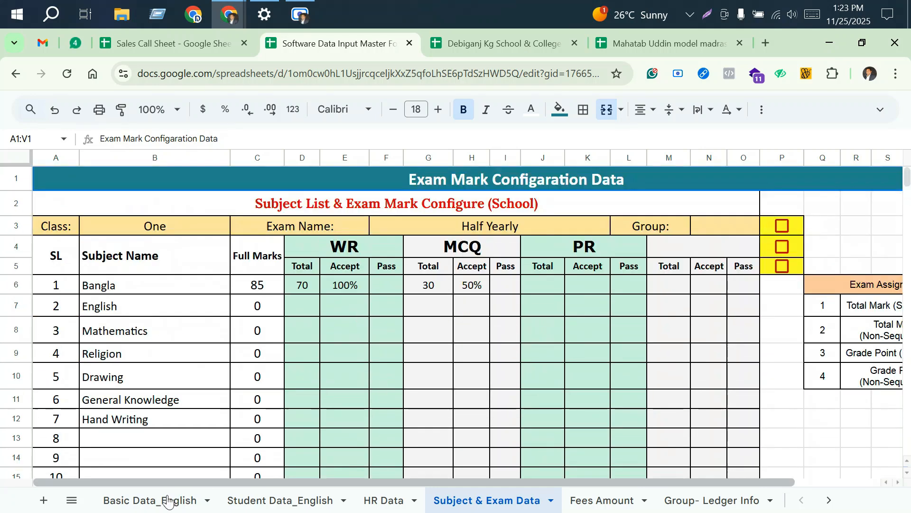
Step: Review the Basic Data_English and Student Data_English sheets, and the HR Data sheet back to its first columns
click(152, 501)
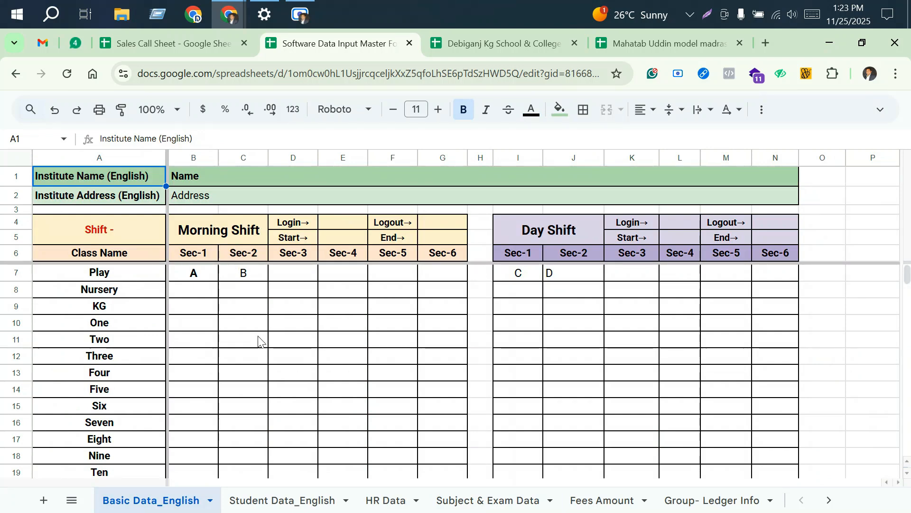
click(294, 501)
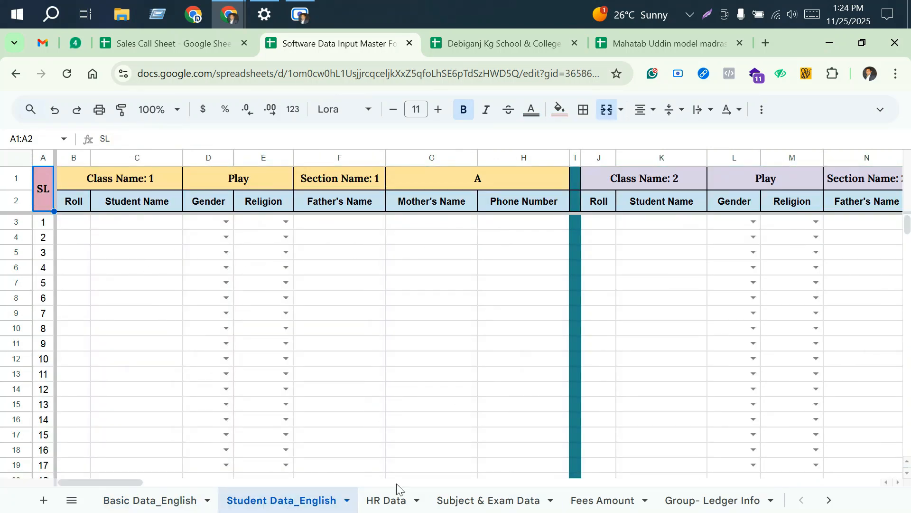
click(389, 501)
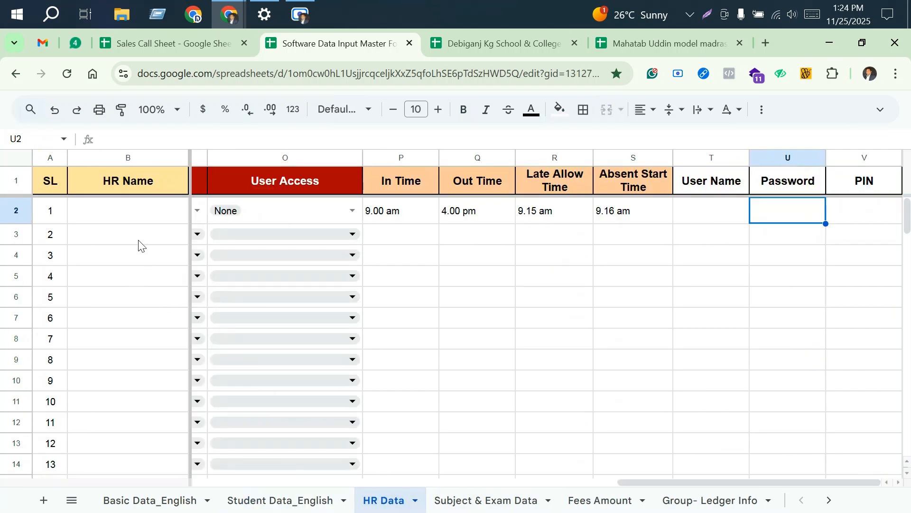
drag(639, 483, 177, 463)
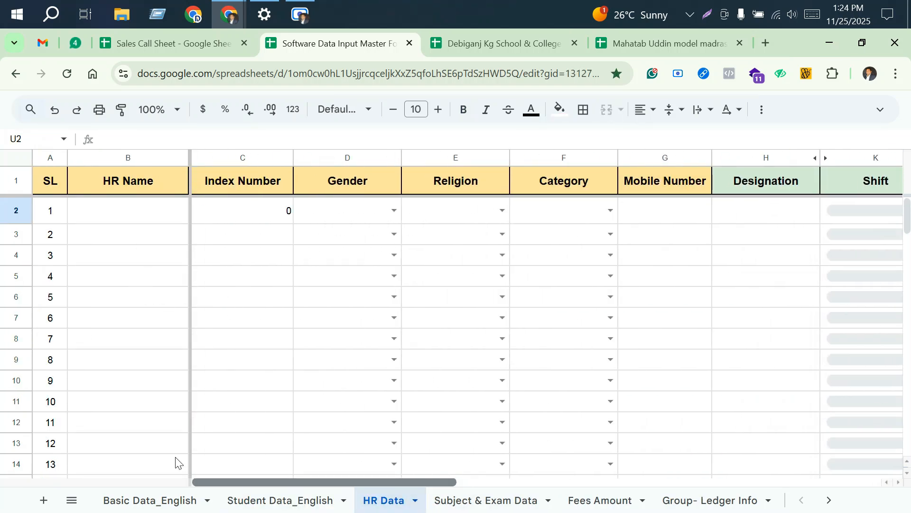